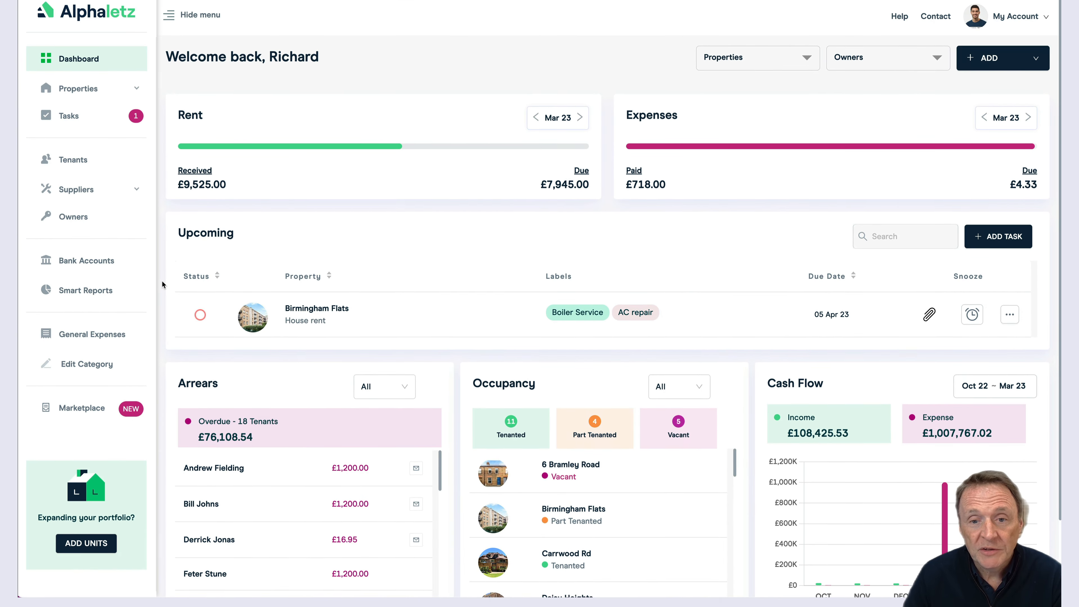
Step: Scroll down the landlord dashboard
{"action": "scroll", "coordinate": [168, 268], "scroll_direction": "down", "scroll_amount": 3}
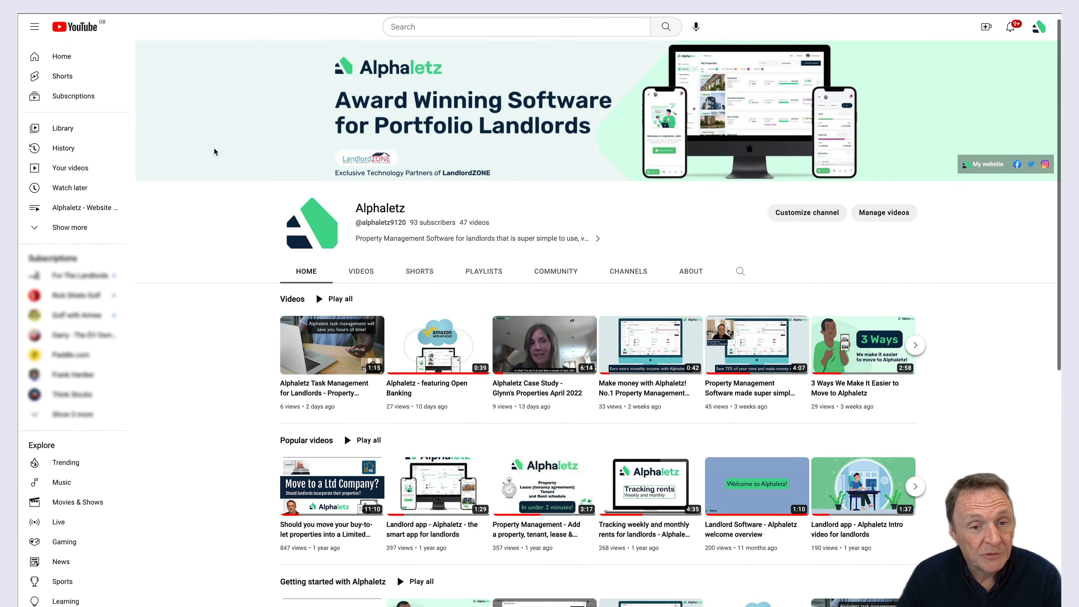
Step: Scroll through the video rows on the Alphaletz channel's Home tab
{"action": "scroll", "coordinate": [214, 152], "scroll_direction": "down", "scroll_amount": 3}
{"action": "scroll", "coordinate": [215, 149], "scroll_direction": "down", "scroll_amount": 3}
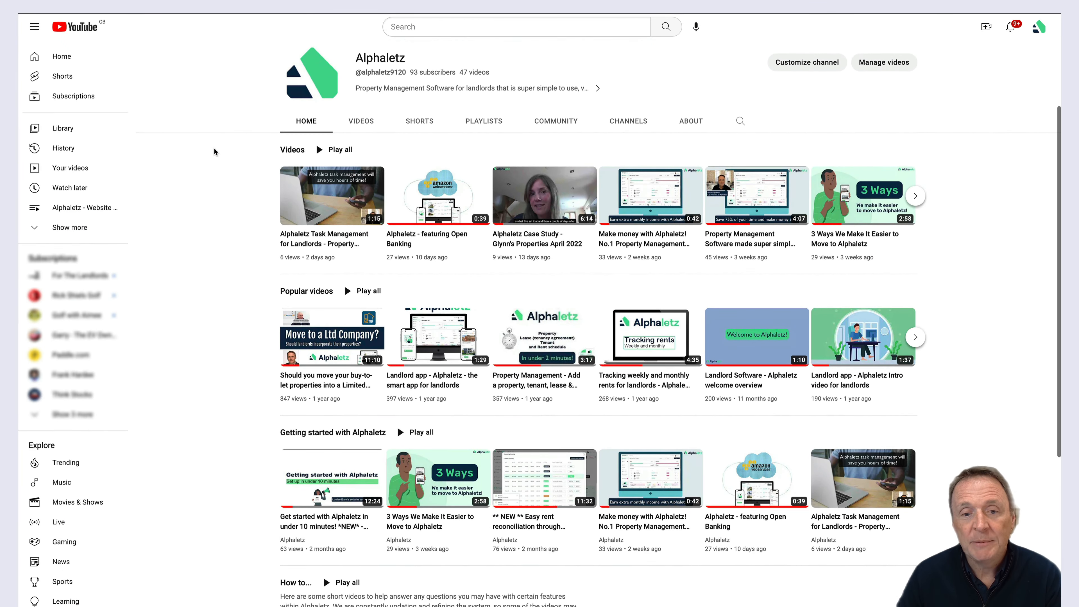
{"action": "scroll", "coordinate": [214, 149], "scroll_direction": "up", "scroll_amount": 3}
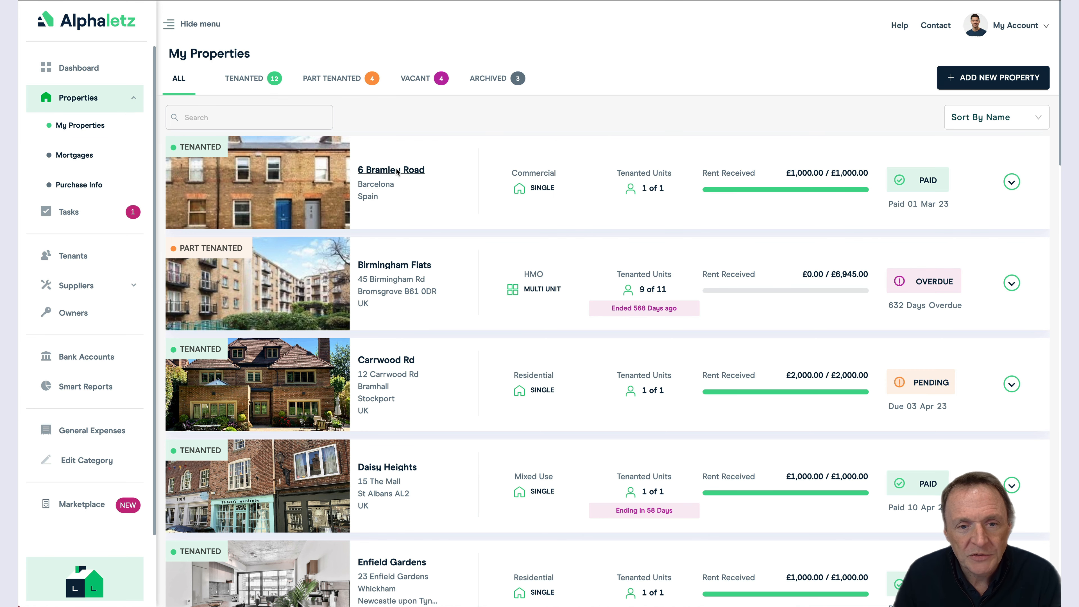
{"action": "left_click", "coordinate": [398, 171]}
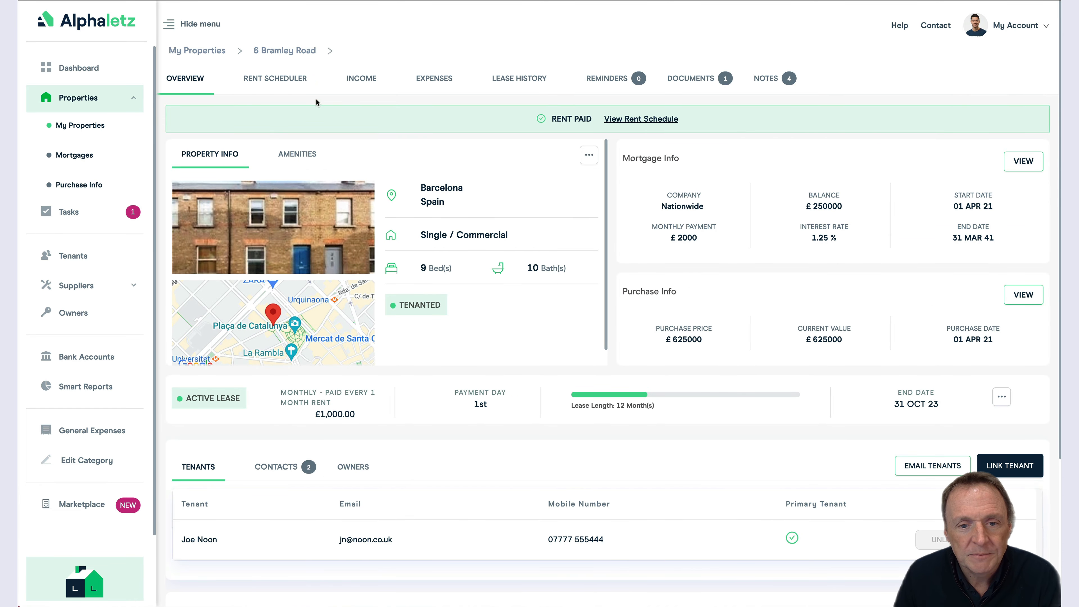
{"action": "left_click", "coordinate": [273, 78]}
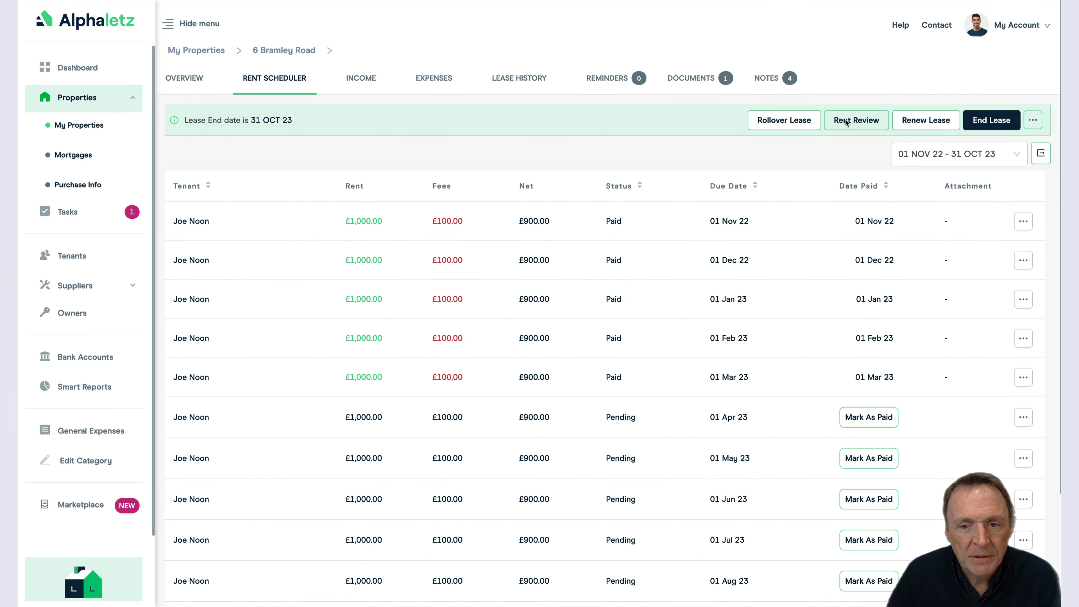
Step: Start a rent review for the current lease, effective from 01 MAY 23
{"action": "left_click", "coordinate": [846, 121]}
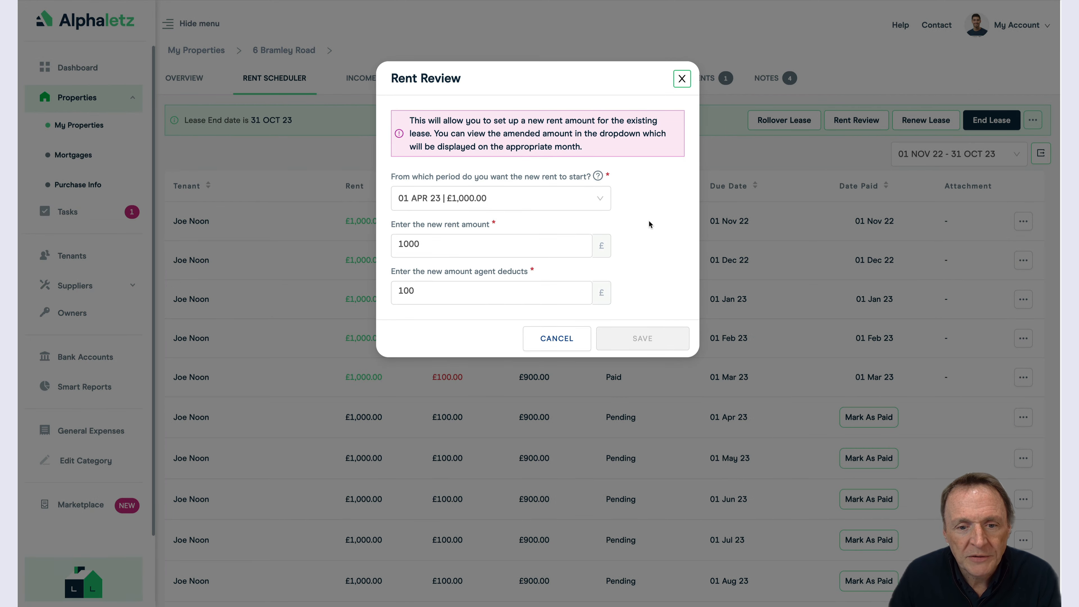
{"action": "left_click", "coordinate": [553, 199]}
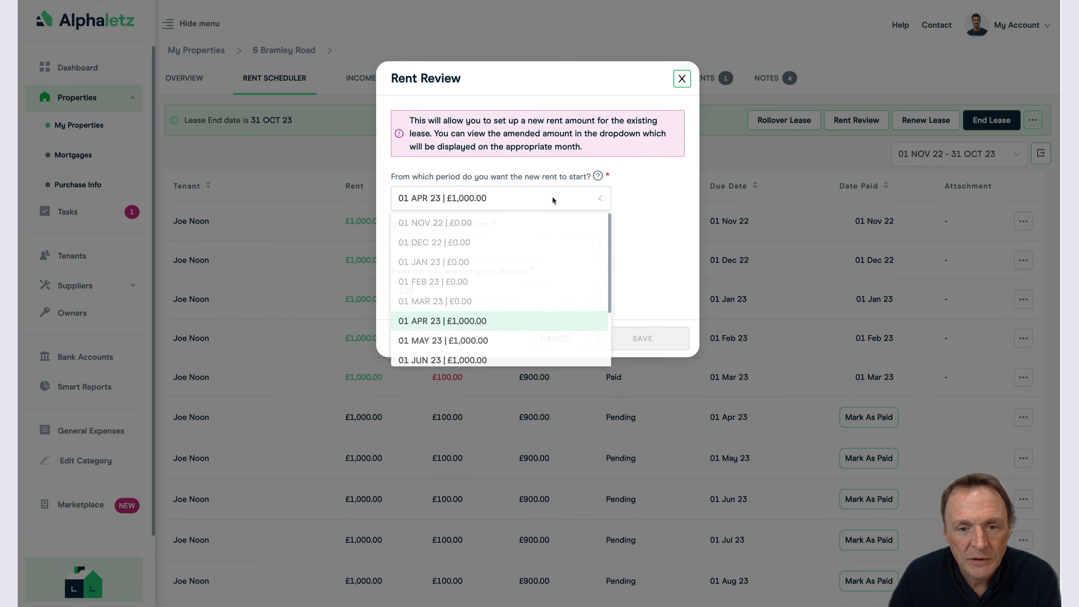
{"action": "scroll", "coordinate": [532, 283], "scroll_direction": "down", "scroll_amount": 1}
{"action": "scroll", "coordinate": [532, 283], "scroll_direction": "up", "scroll_amount": 1}
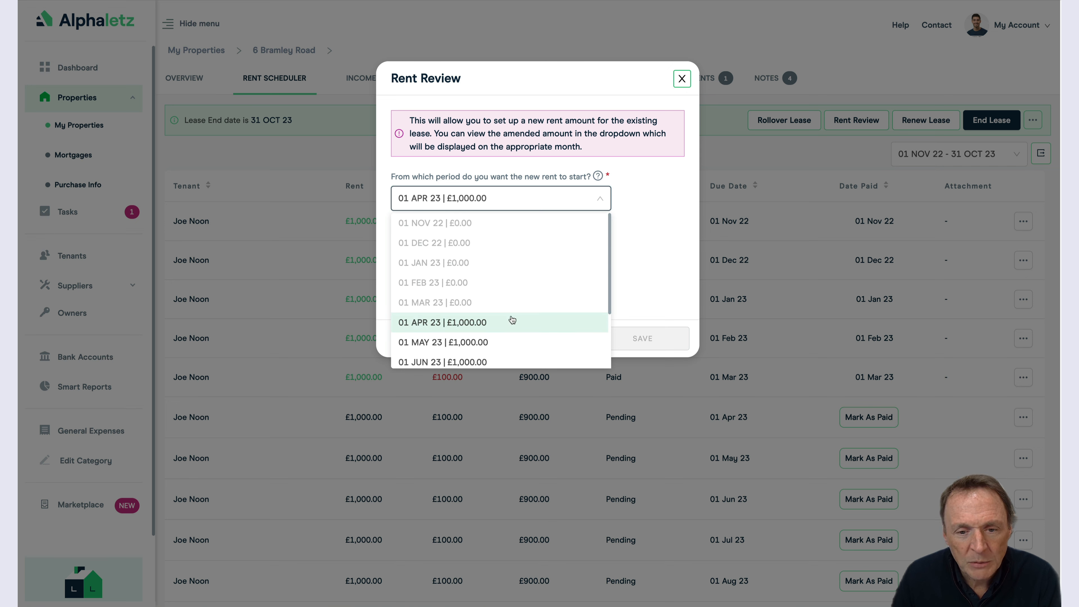
{"action": "scroll", "coordinate": [511, 315], "scroll_direction": "down", "scroll_amount": 2}
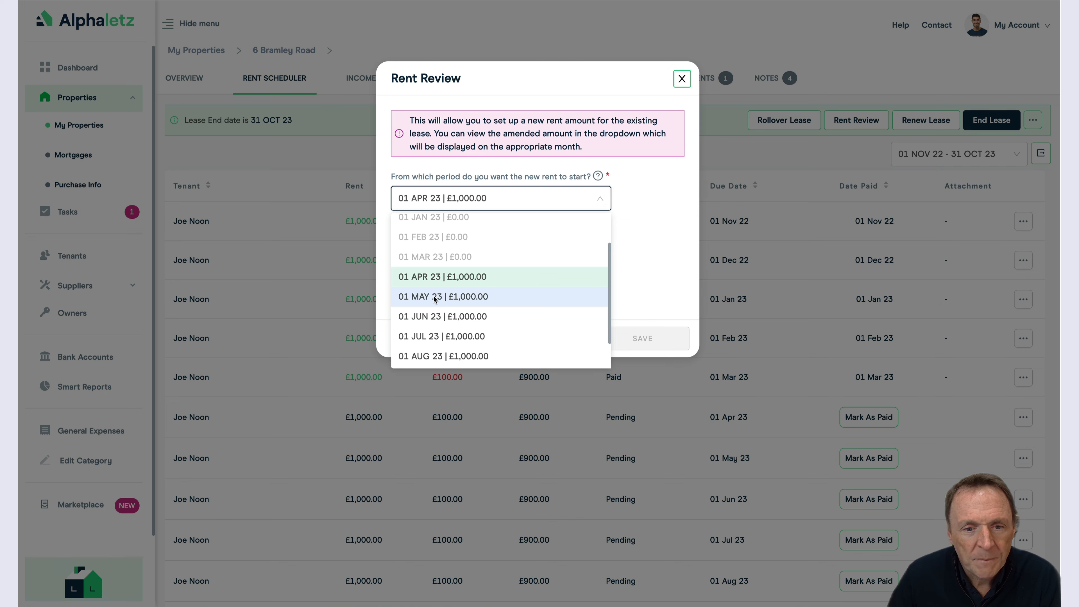
{"action": "left_click", "coordinate": [464, 299]}
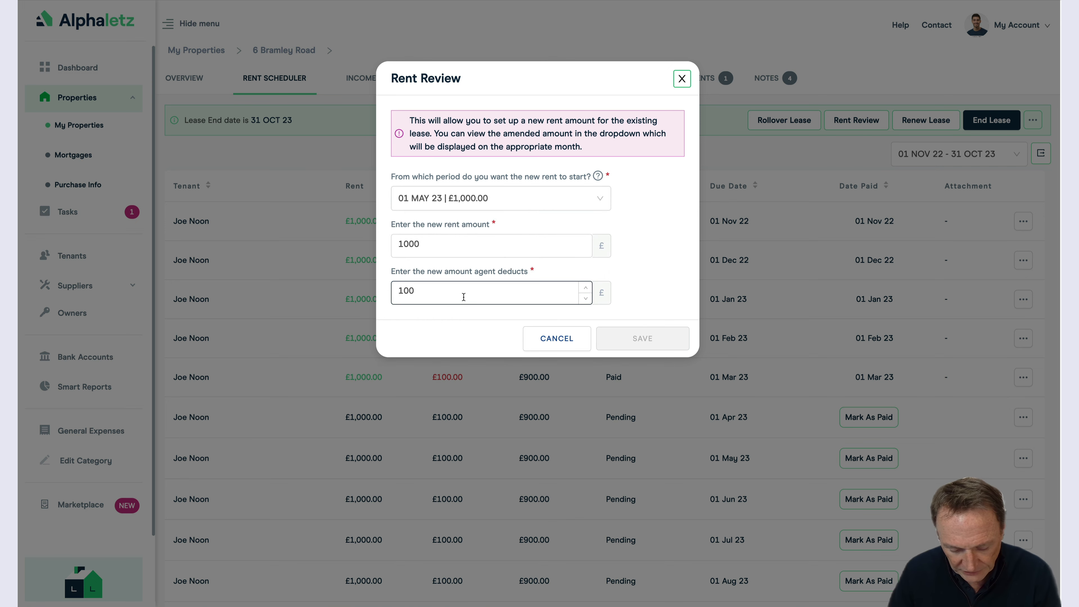
Step: Set the new rent to 1100 and the agent deduction to 110, then save
{"action": "left_click", "coordinate": [409, 244]}
{"action": "key", "text": "BackSpace"}
{"action": "type", "text": "1"}
{"action": "left_click", "coordinate": [409, 291]}
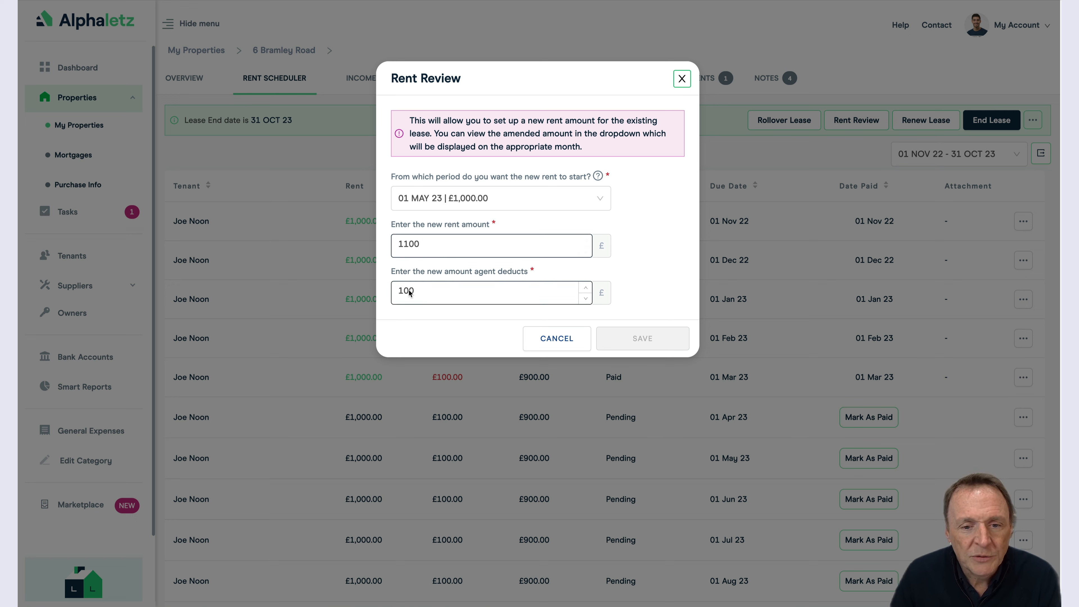
{"action": "left_click", "coordinate": [408, 290]}
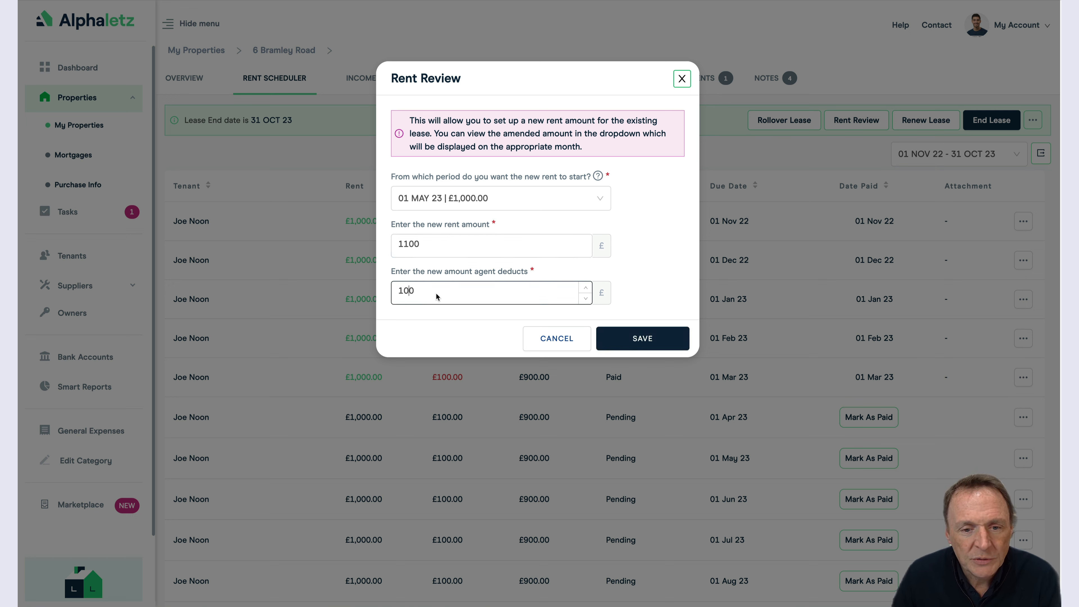
{"action": "key", "text": "BackSpace"}
{"action": "type", "text": "1"}
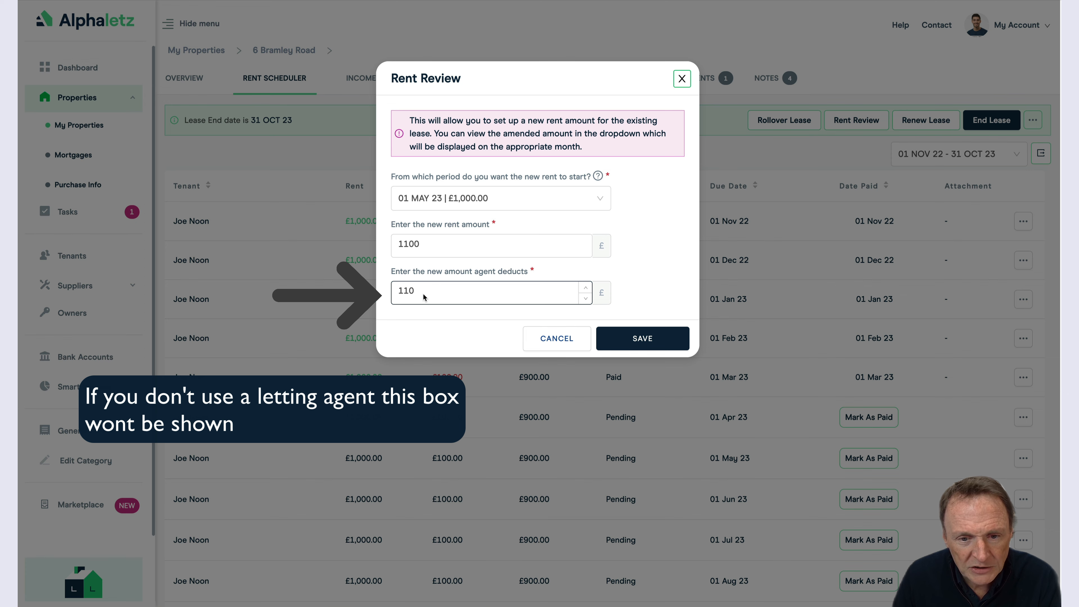
{"action": "left_click", "coordinate": [636, 339]}
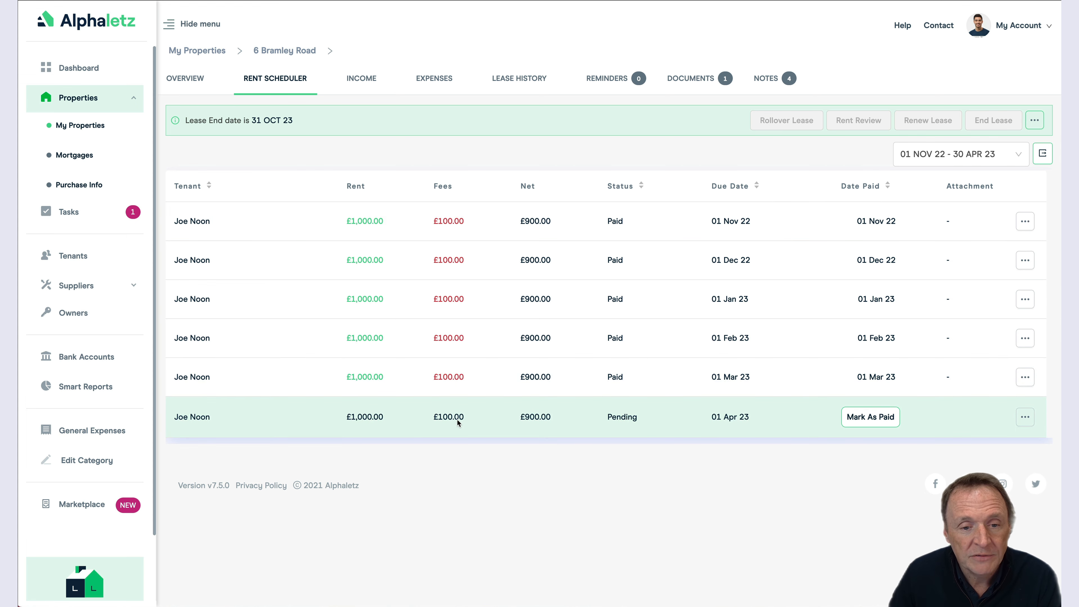
Step: Show the 01 MAY 23 – 31 OCT 23 rent schedule, then view the lease history
{"action": "left_click", "coordinate": [943, 158]}
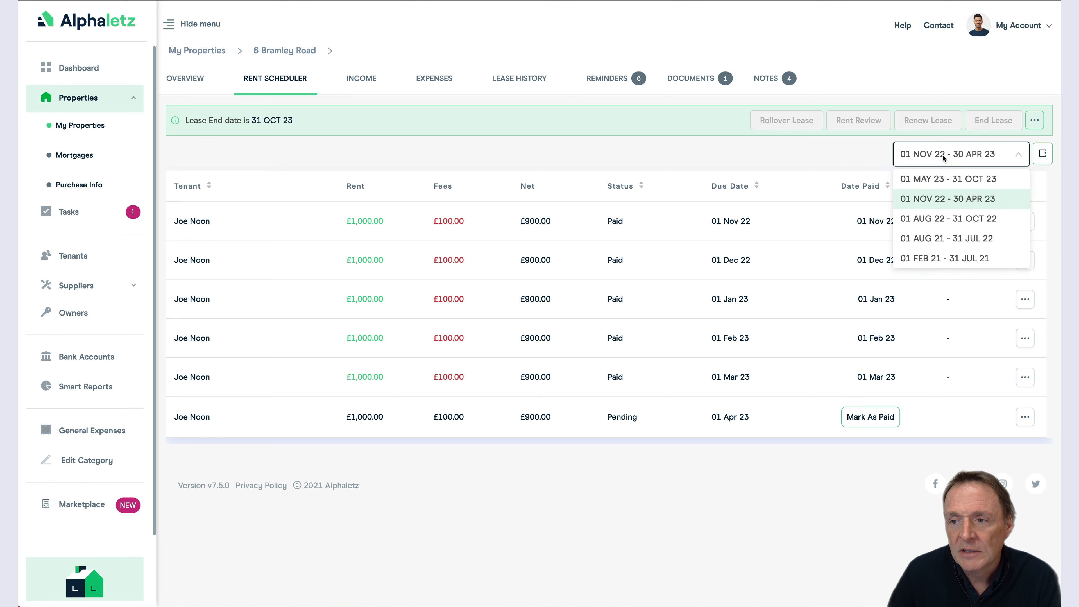
{"action": "left_click", "coordinate": [924, 179]}
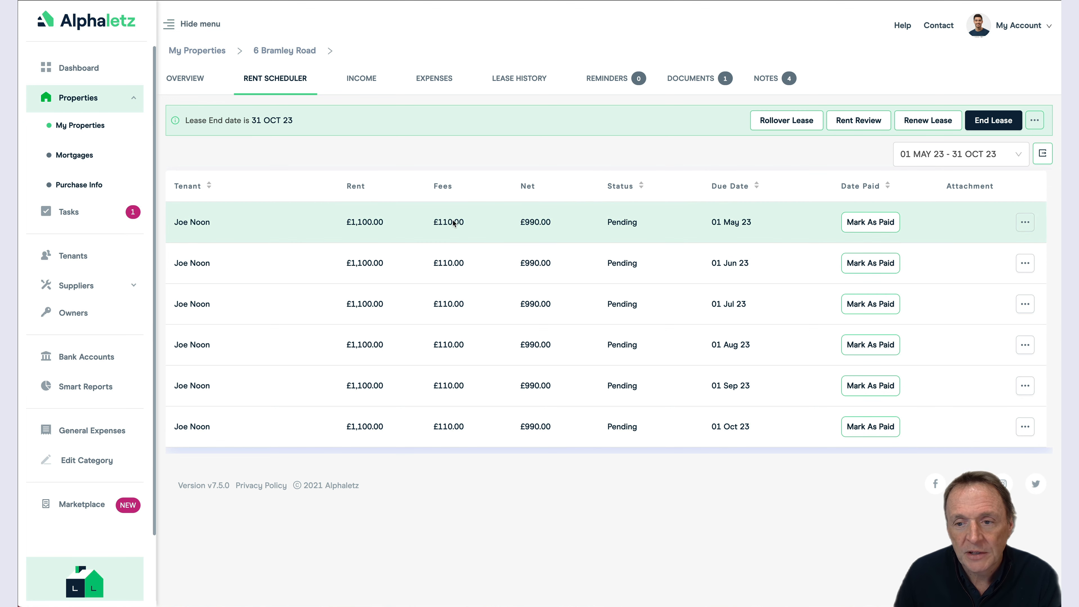
{"action": "left_click", "coordinate": [513, 80]}
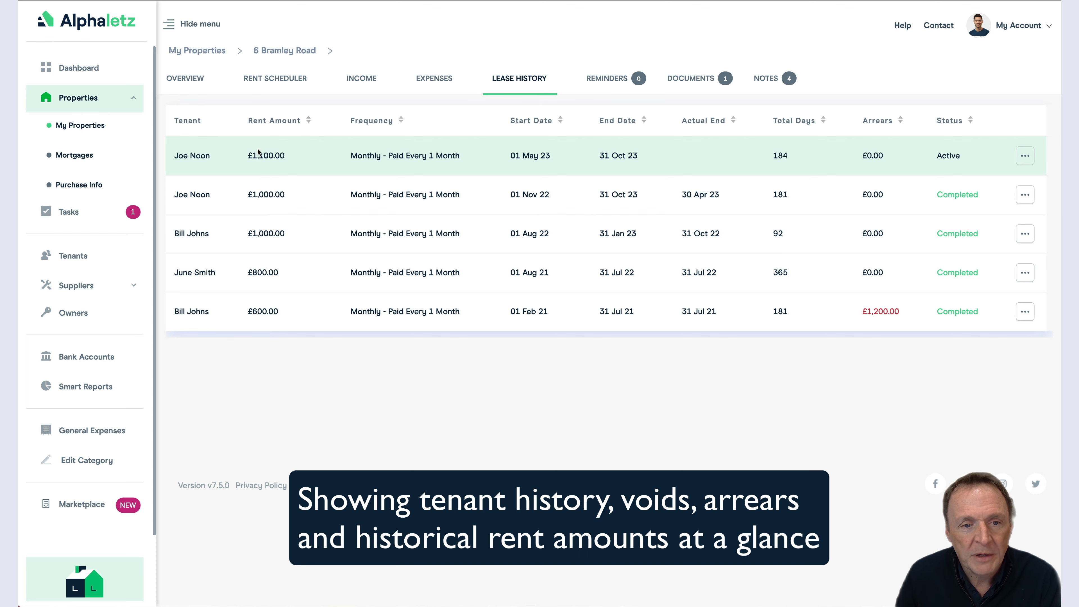
{"action": "left_click", "coordinate": [281, 79]}
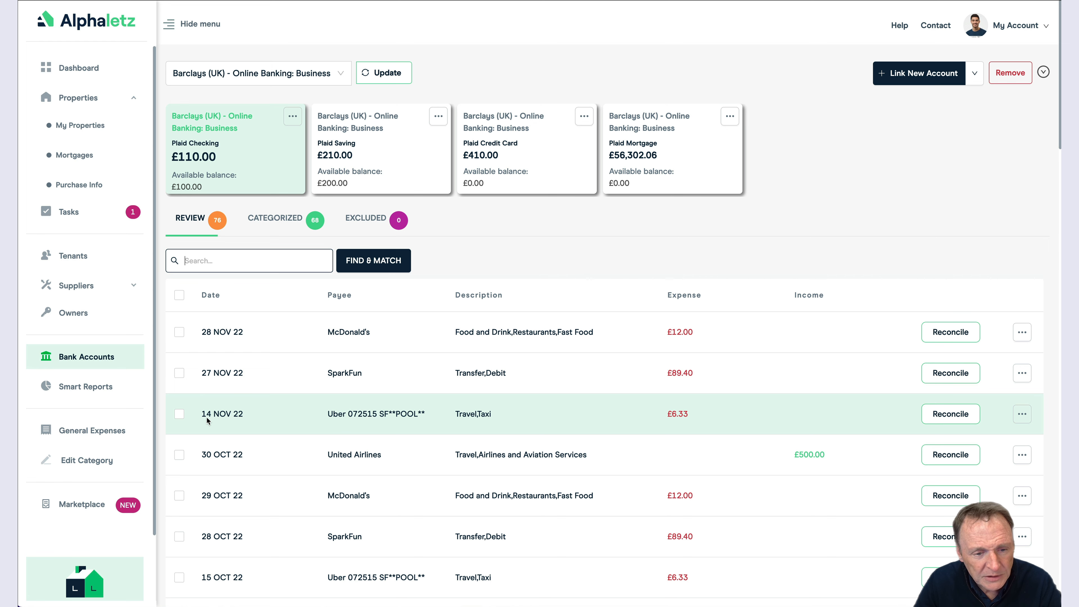
Step: Mark the 14 NOV 22 transaction and find all matching transactions
{"action": "left_click", "coordinate": [196, 264]}
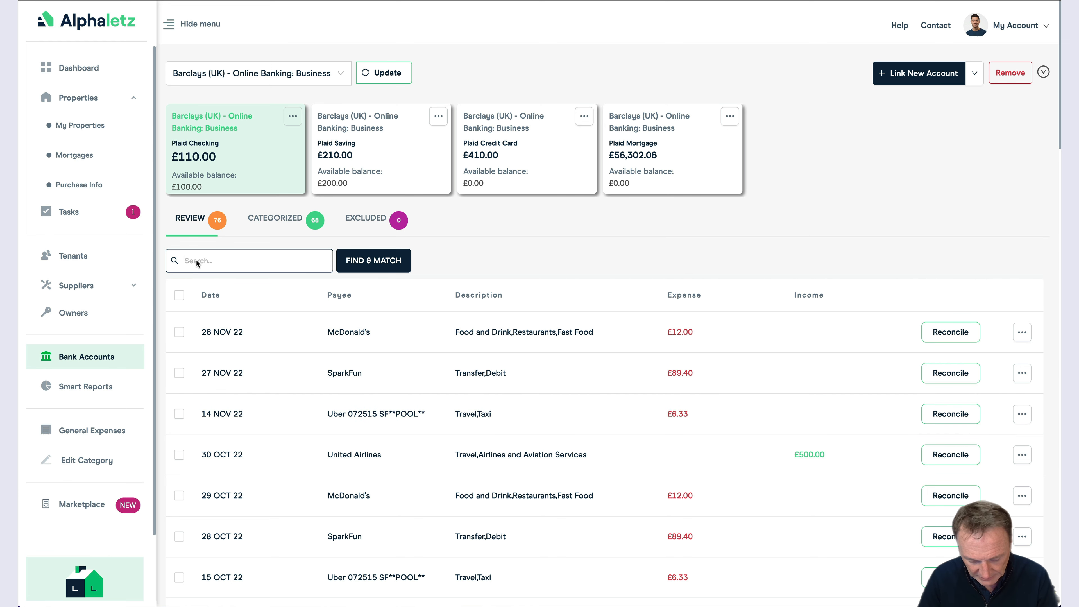
{"action": "type", "text": "07"}
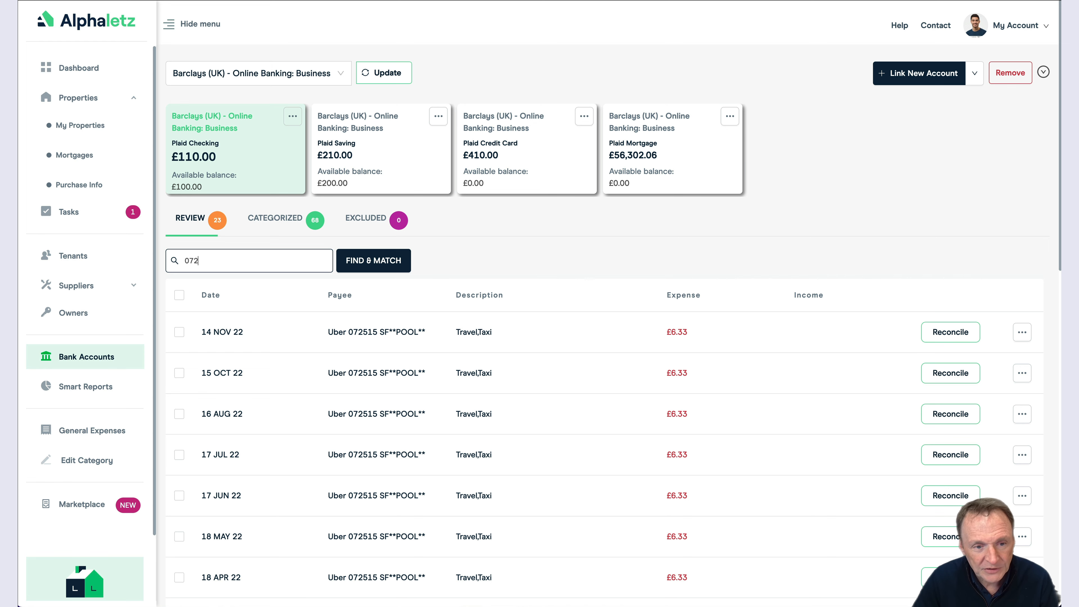
{"action": "type", "text": "2"}
{"action": "key", "text": "BackSpace"}
{"action": "key", "text": "BackSpace"}
{"action": "key", "text": "BackSpace"}
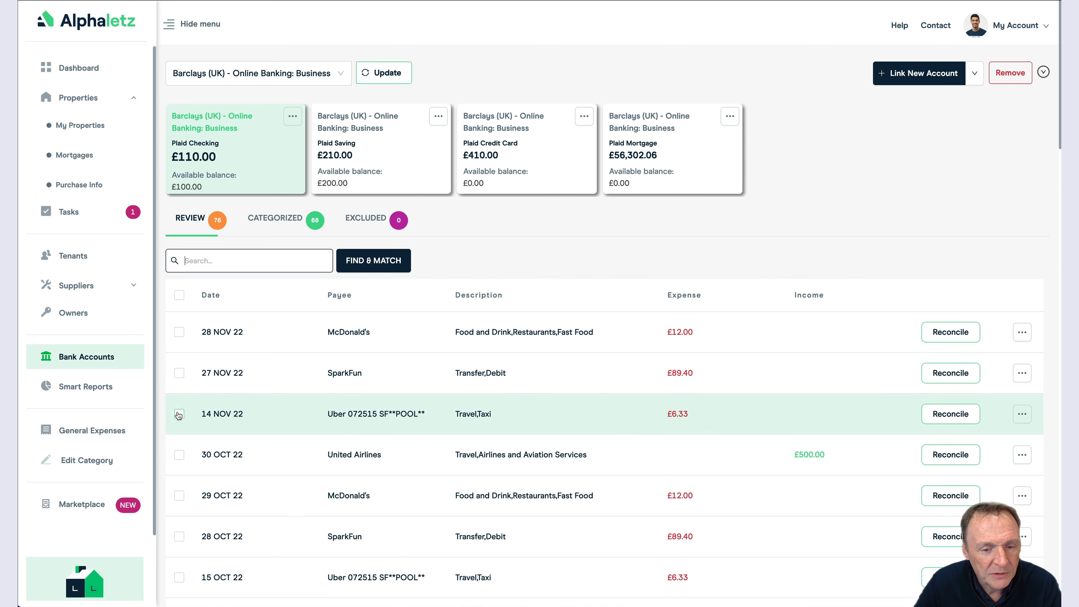
{"action": "left_click", "coordinate": [178, 414]}
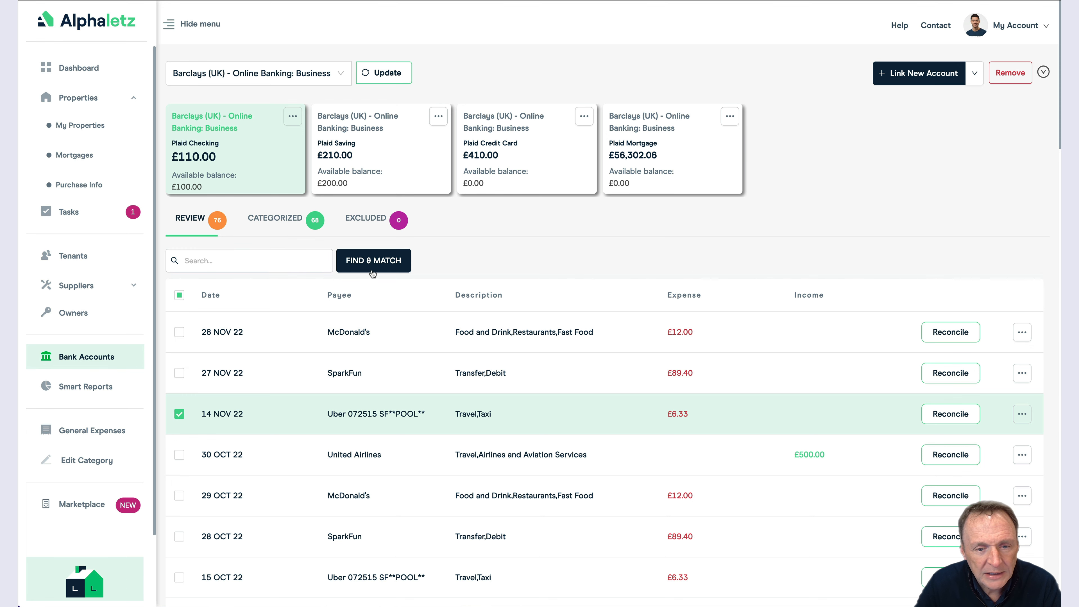
{"action": "left_click", "coordinate": [372, 261]}
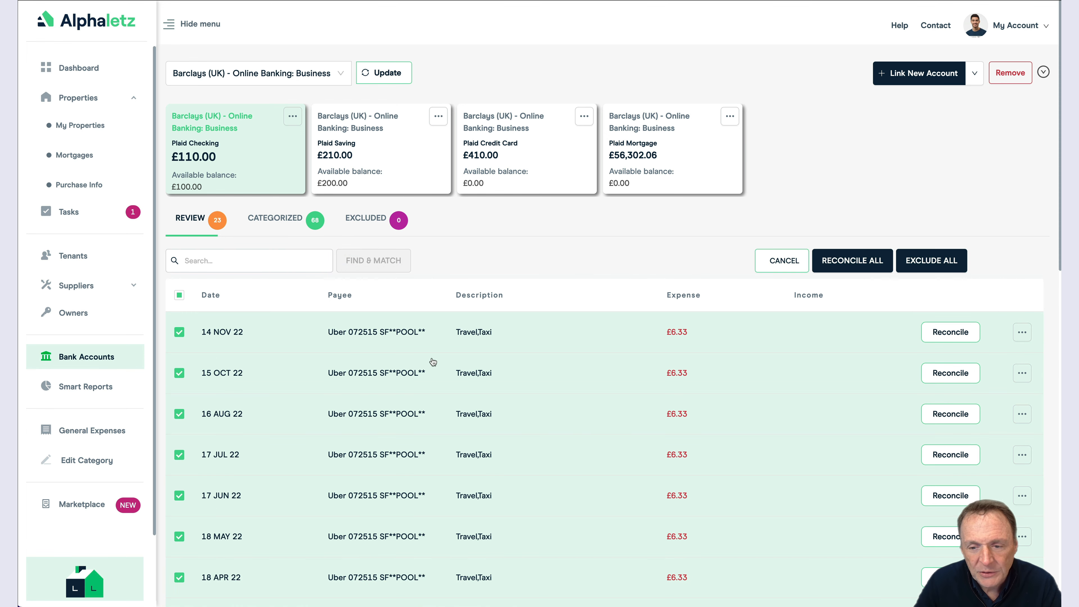
{"action": "scroll", "coordinate": [475, 405], "scroll_direction": "down", "scroll_amount": 9}
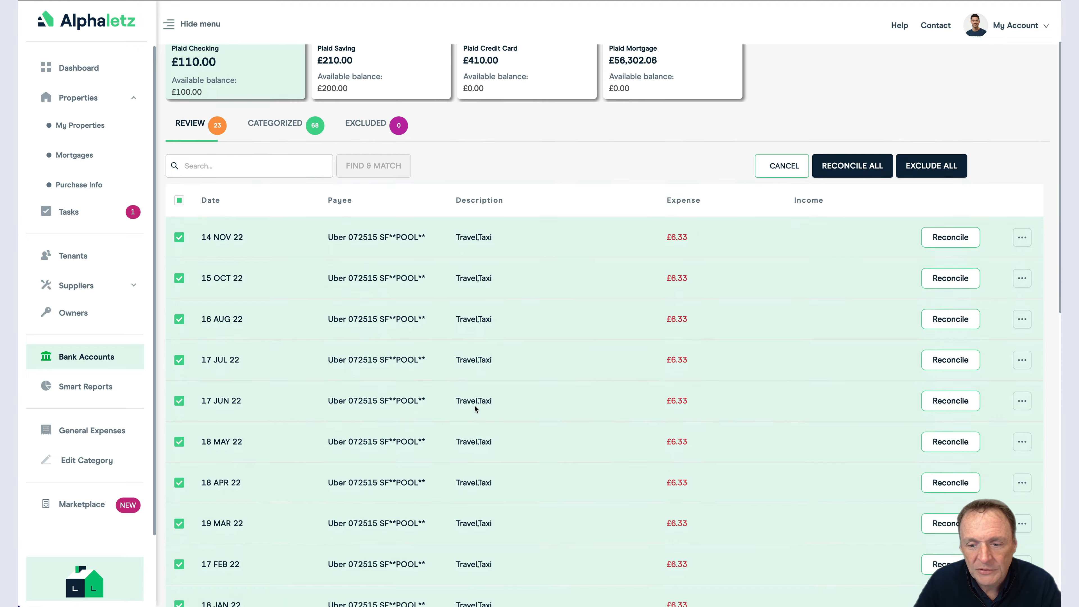
{"action": "scroll", "coordinate": [475, 406], "scroll_direction": "down", "scroll_amount": 10}
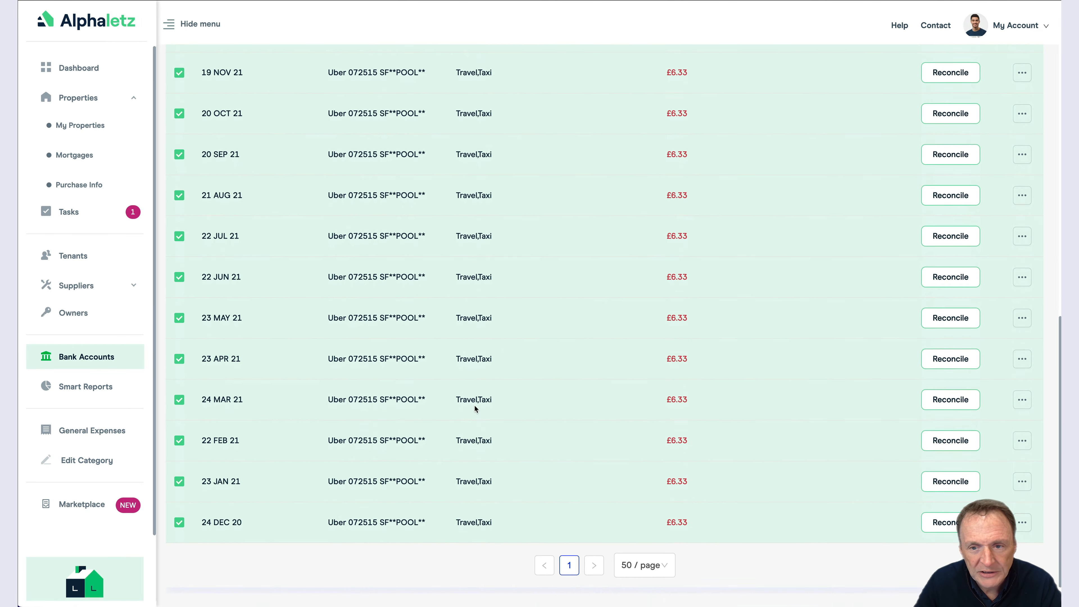
{"action": "scroll", "coordinate": [475, 406], "scroll_direction": "up", "scroll_amount": 20}
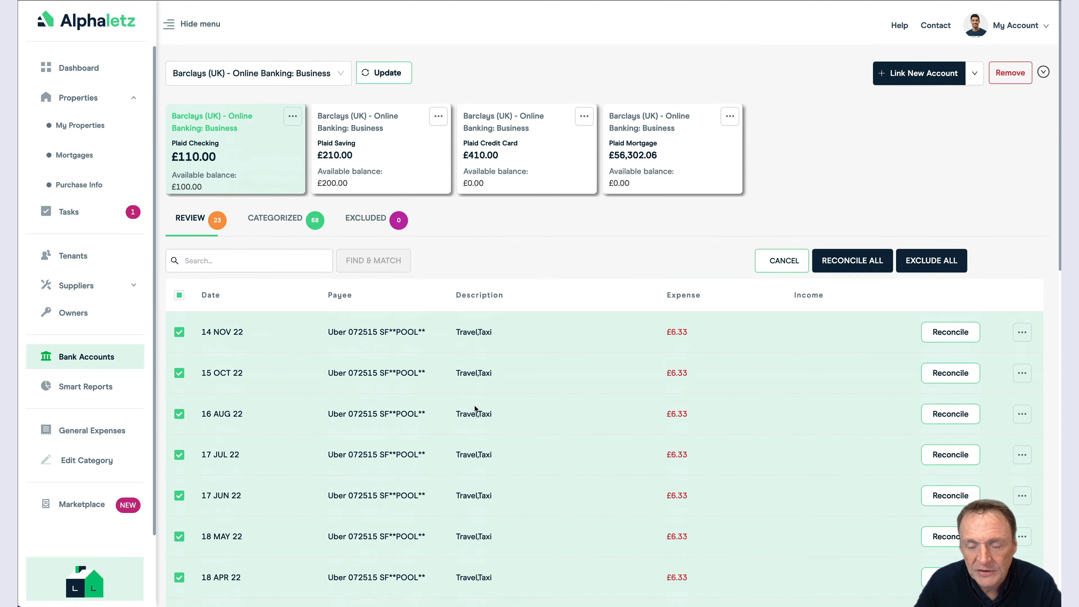
{"action": "left_click", "coordinate": [840, 264]}
{"action": "left_click", "coordinate": [264, 290]}
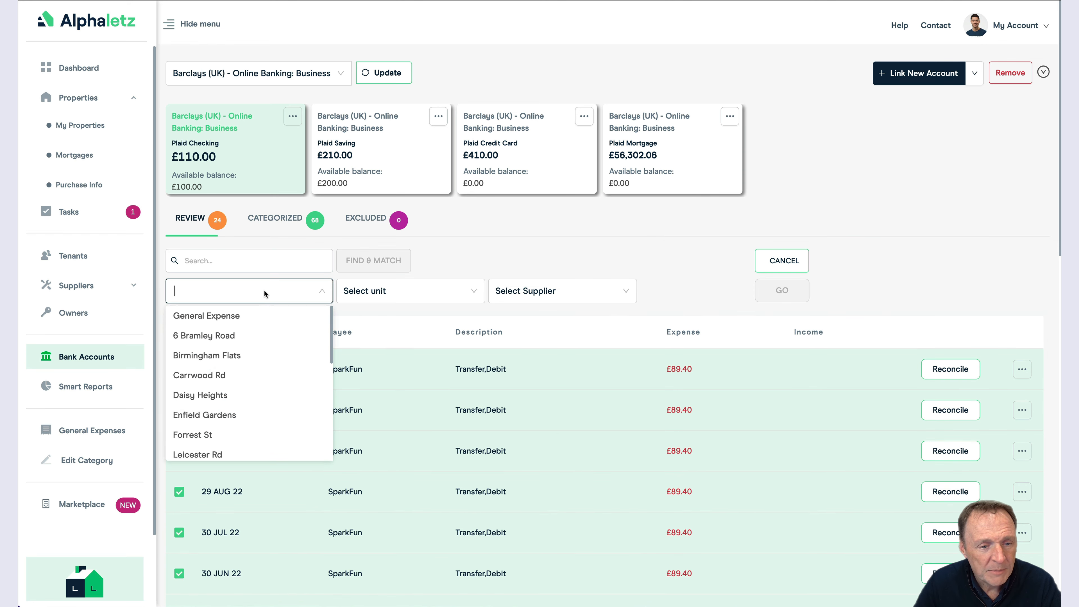
{"action": "left_click", "coordinate": [243, 335]}
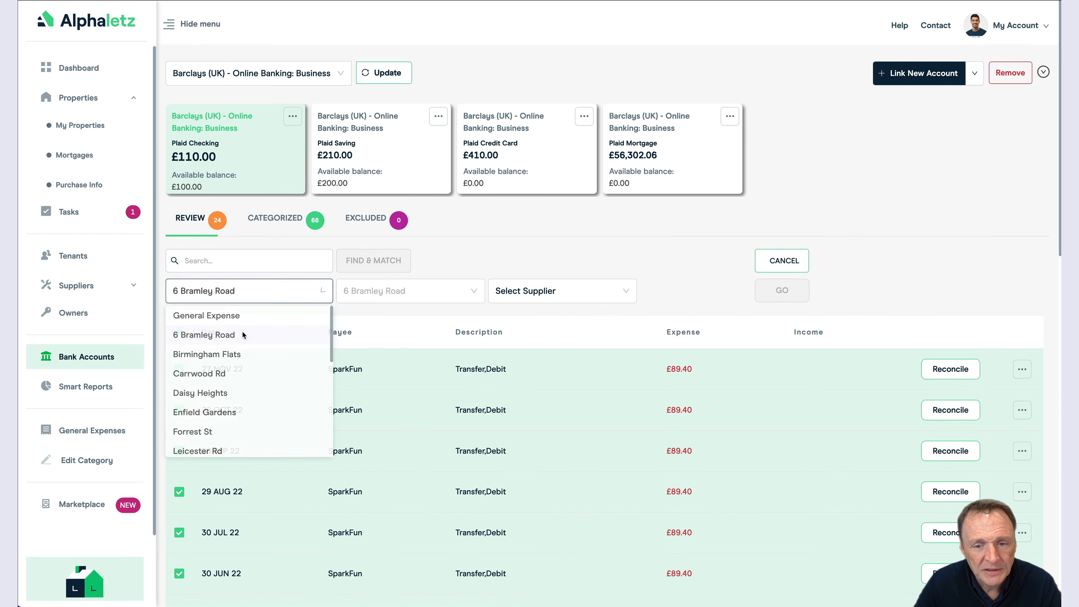
{"action": "left_click", "coordinate": [524, 298]}
{"action": "left_click", "coordinate": [526, 359]}
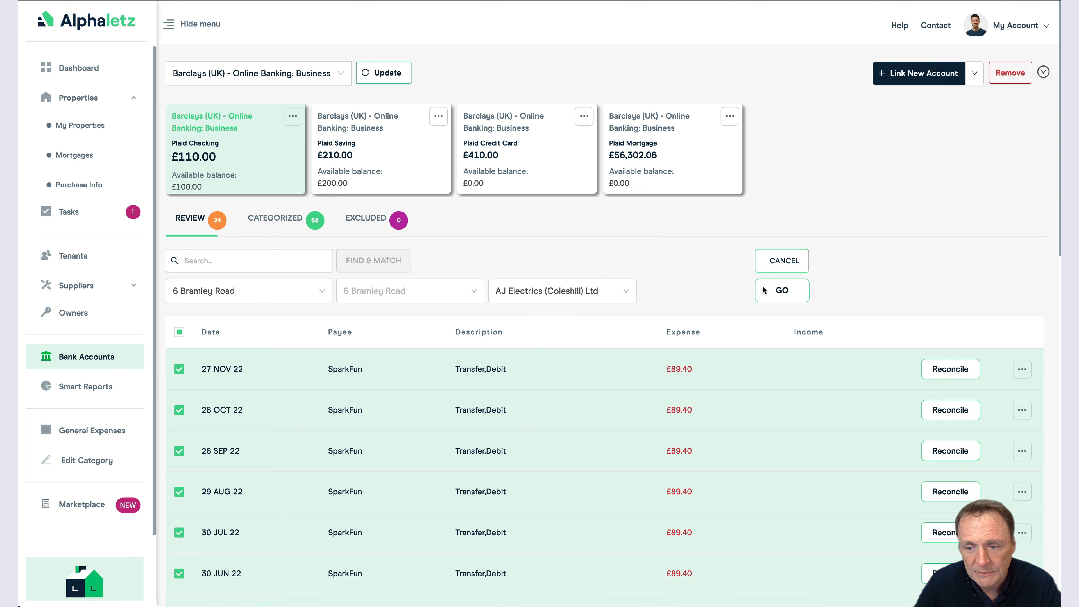
Step: Open the expense reconciliation and remove all duplicate transactions
{"action": "left_click", "coordinate": [782, 292]}
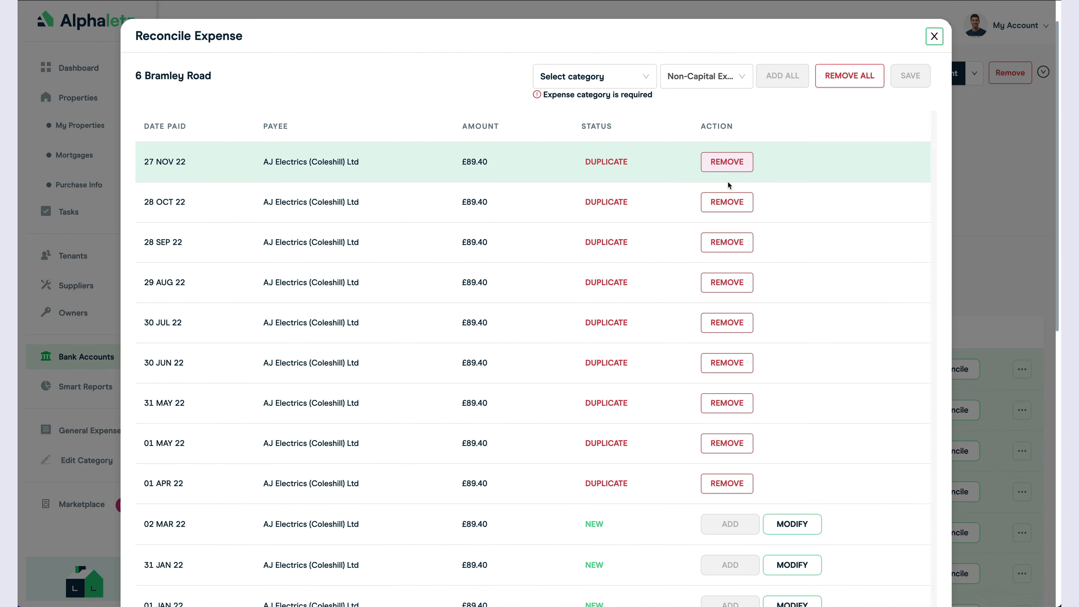
{"action": "left_click", "coordinate": [838, 74]}
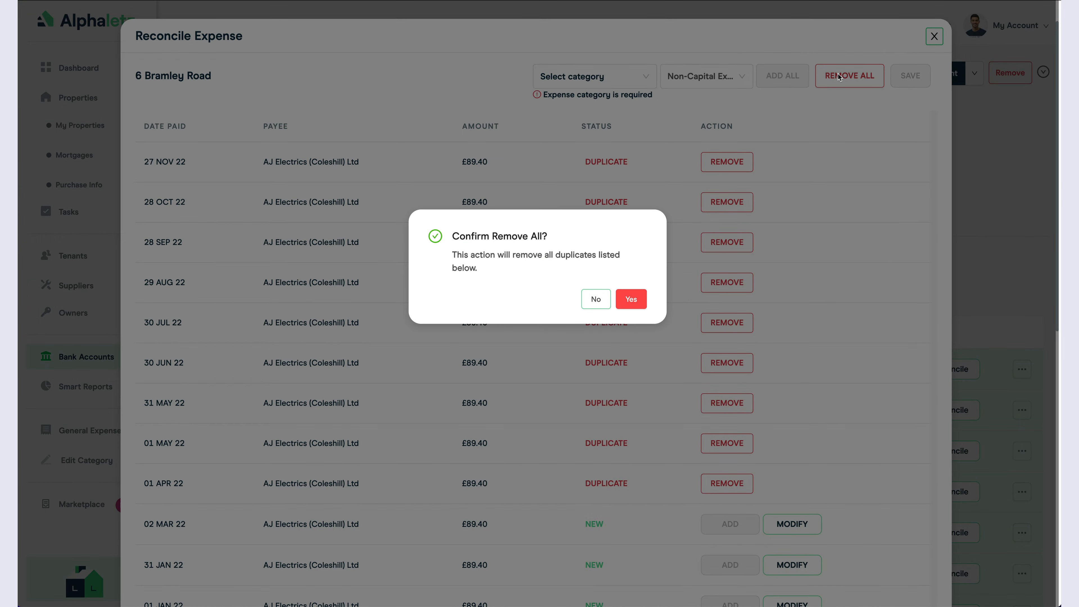
{"action": "left_click", "coordinate": [634, 300]}
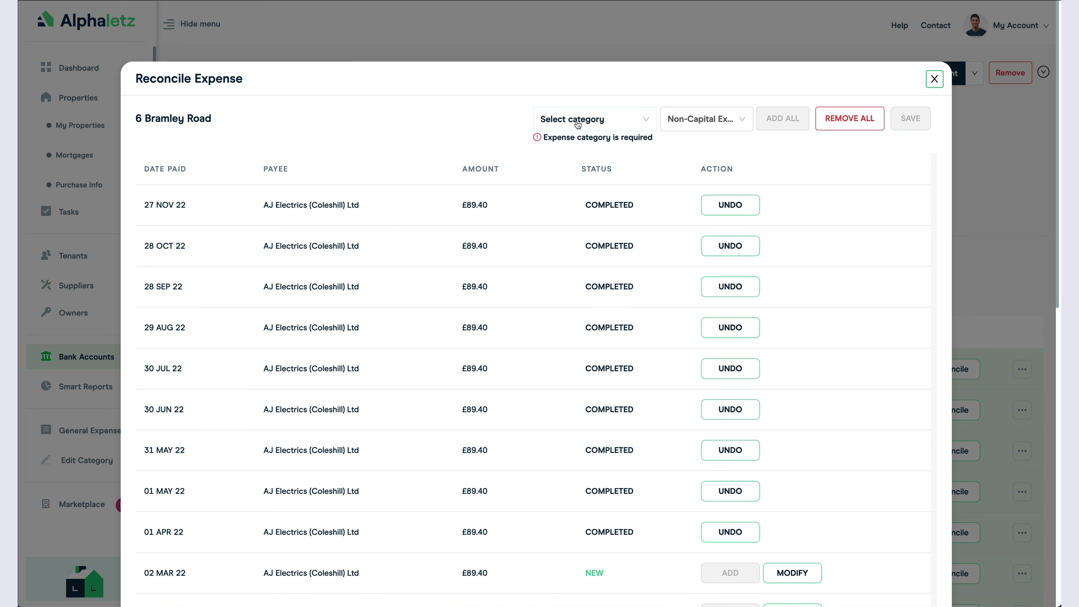
Step: File the new expenses under Other Allowable Property Expenses, add them all and save
{"action": "left_click", "coordinate": [578, 119]}
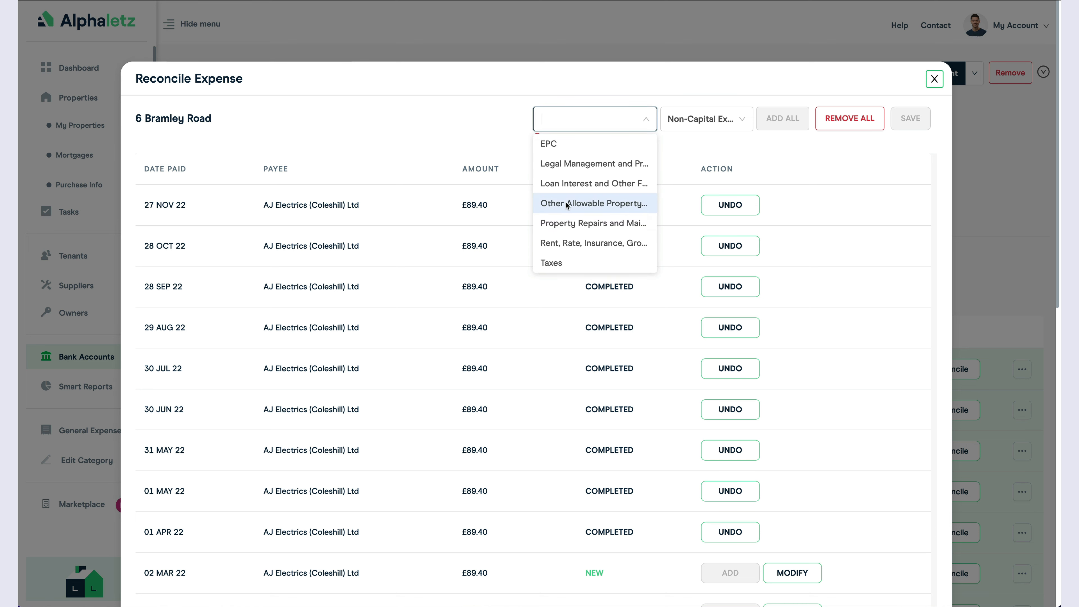
{"action": "left_click", "coordinate": [567, 205]}
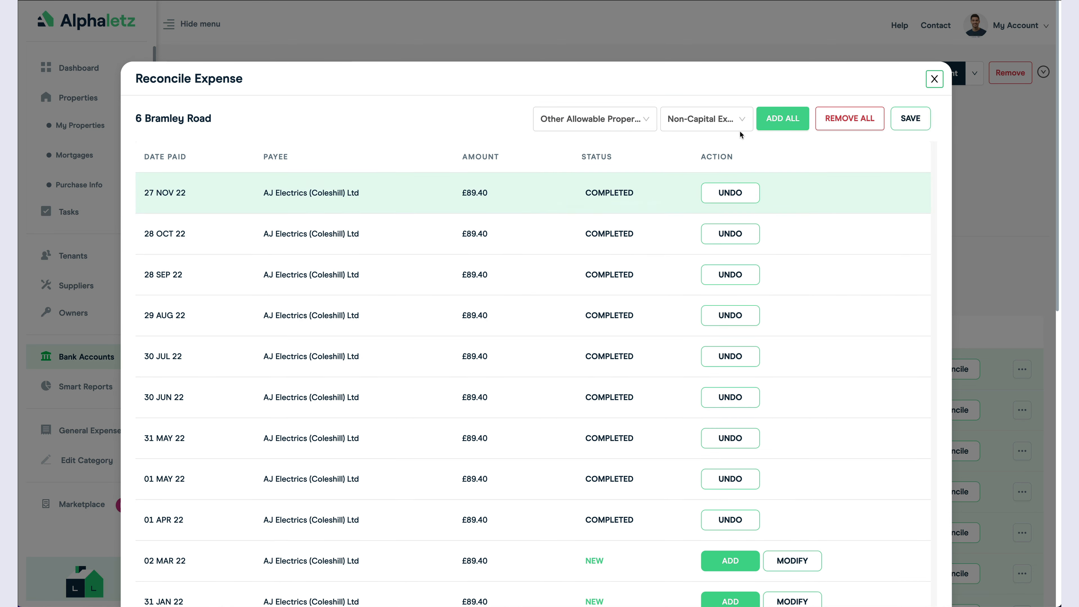
{"action": "left_click", "coordinate": [782, 121]}
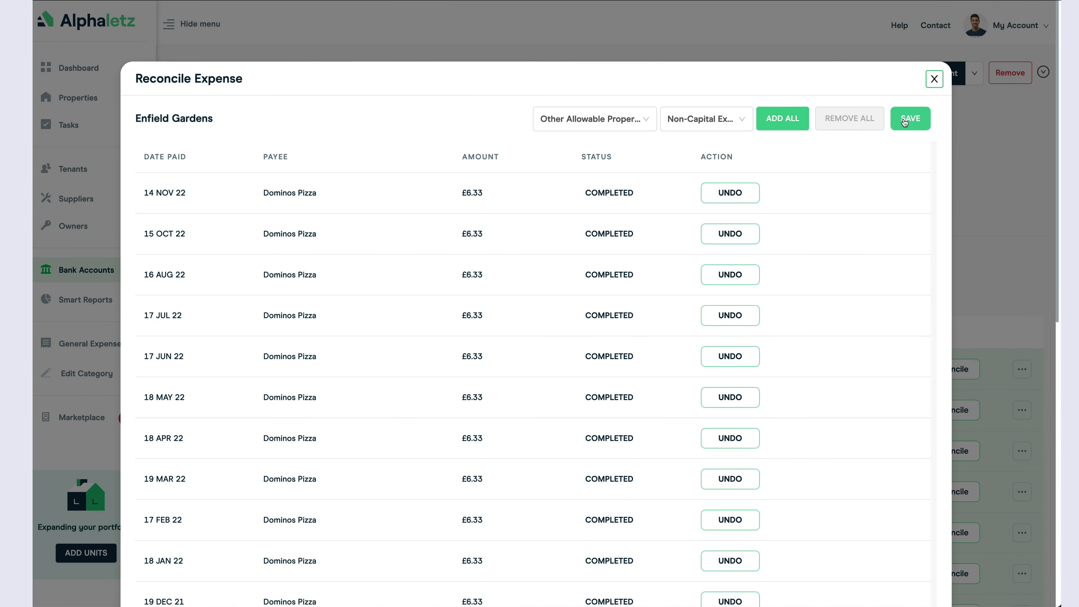
{"action": "left_click", "coordinate": [905, 120]}
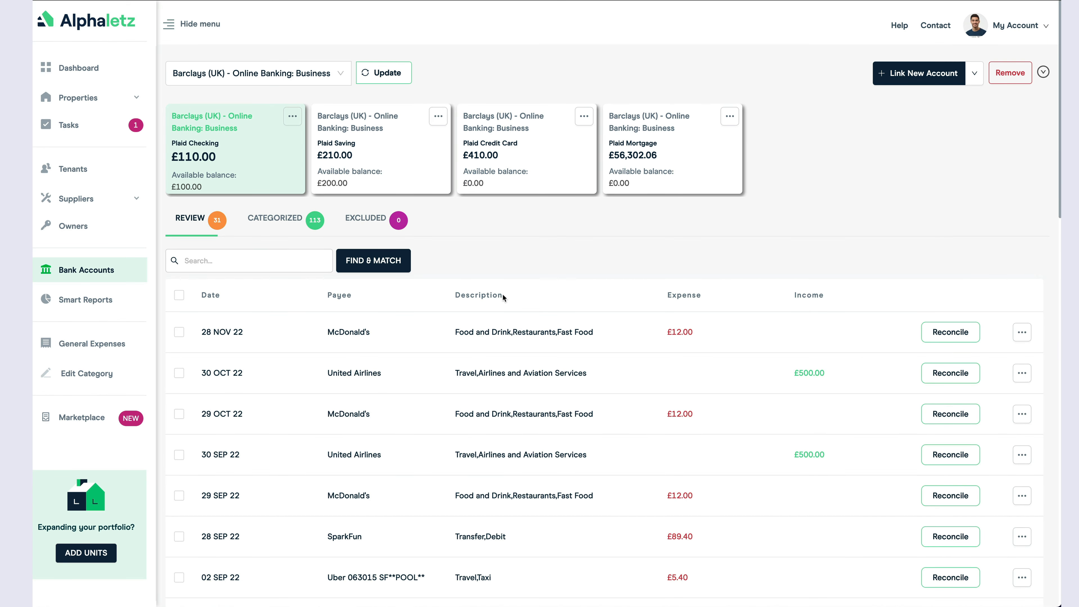
Step: Select the 29 NOV 22 United Airlines payment and find all matching transactions
{"action": "left_click", "coordinate": [280, 218]}
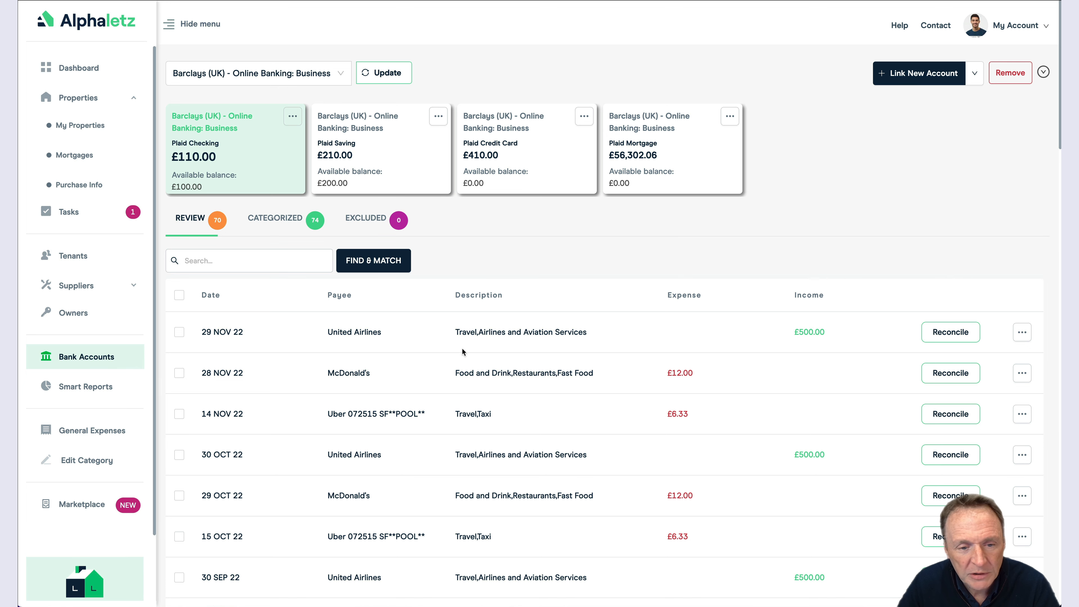
{"action": "left_click", "coordinate": [179, 332]}
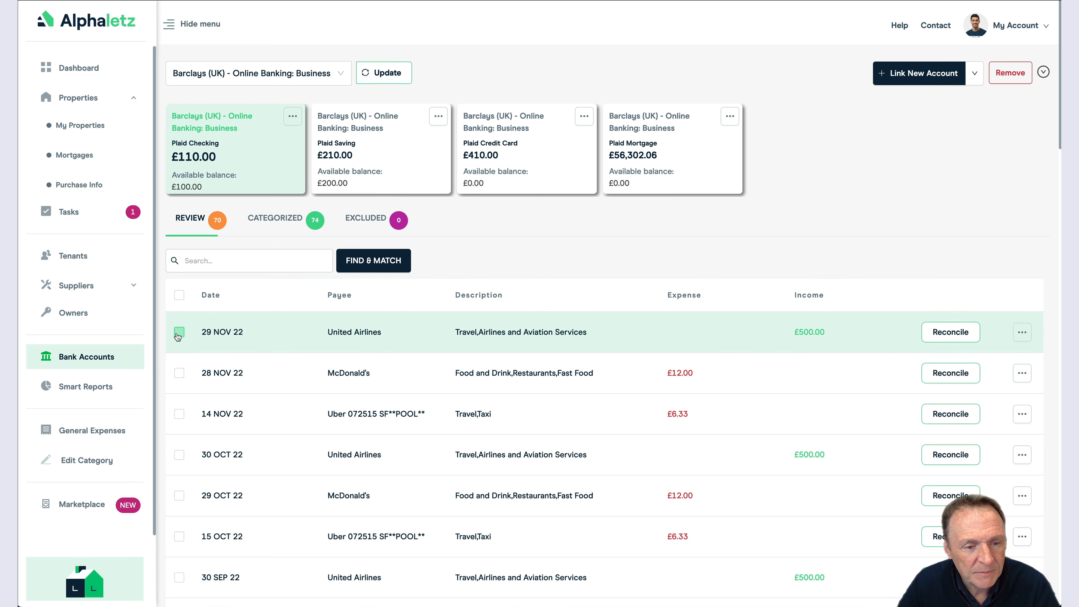
{"action": "left_click", "coordinate": [357, 268]}
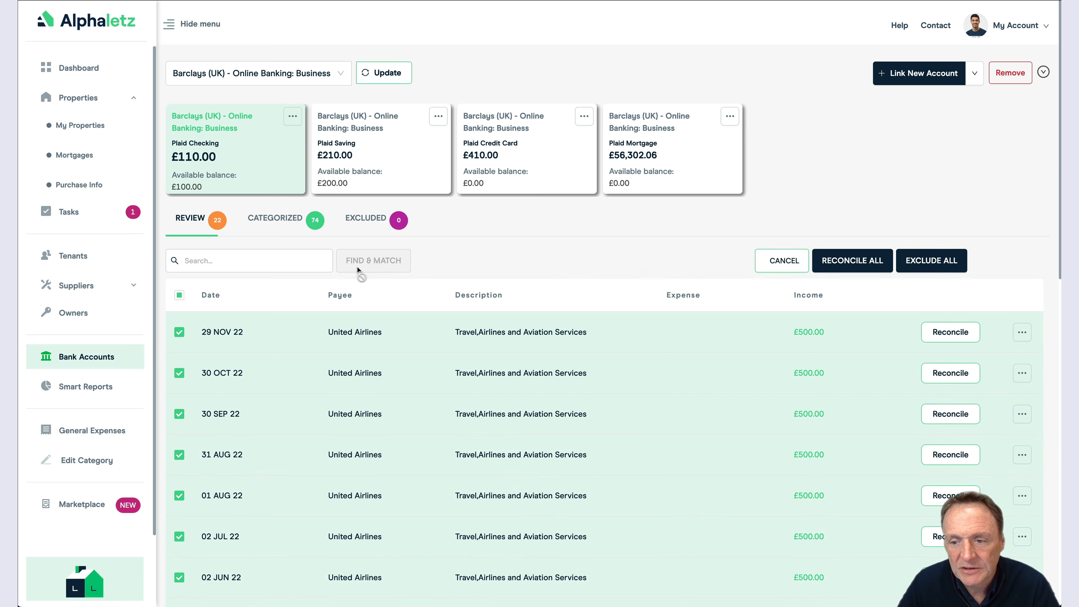
{"action": "scroll", "coordinate": [683, 410], "scroll_direction": "down", "scroll_amount": 2}
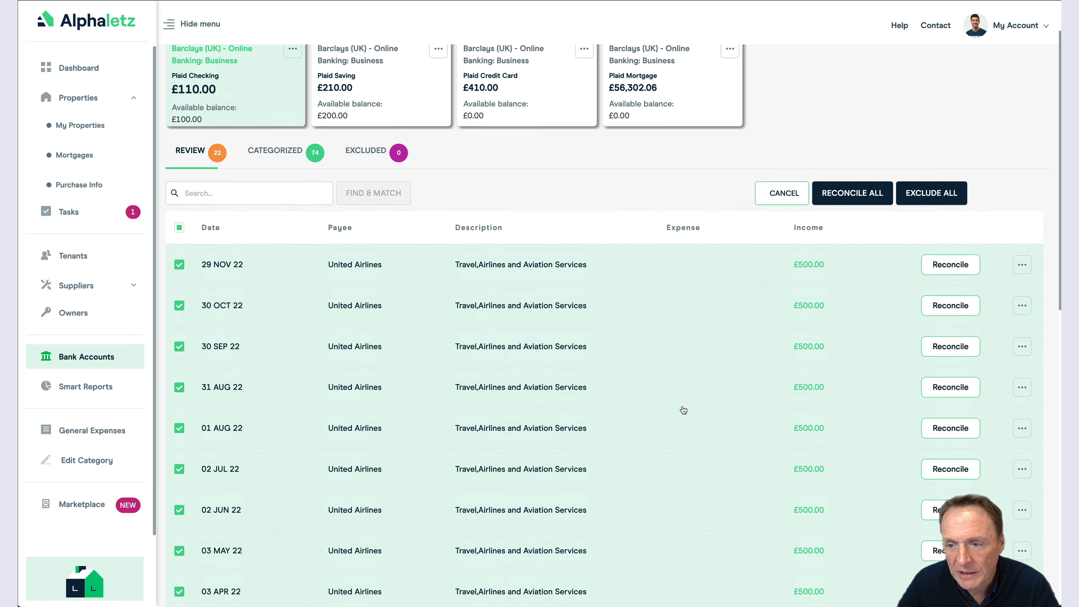
{"action": "scroll", "coordinate": [683, 410], "scroll_direction": "up", "scroll_amount": 2}
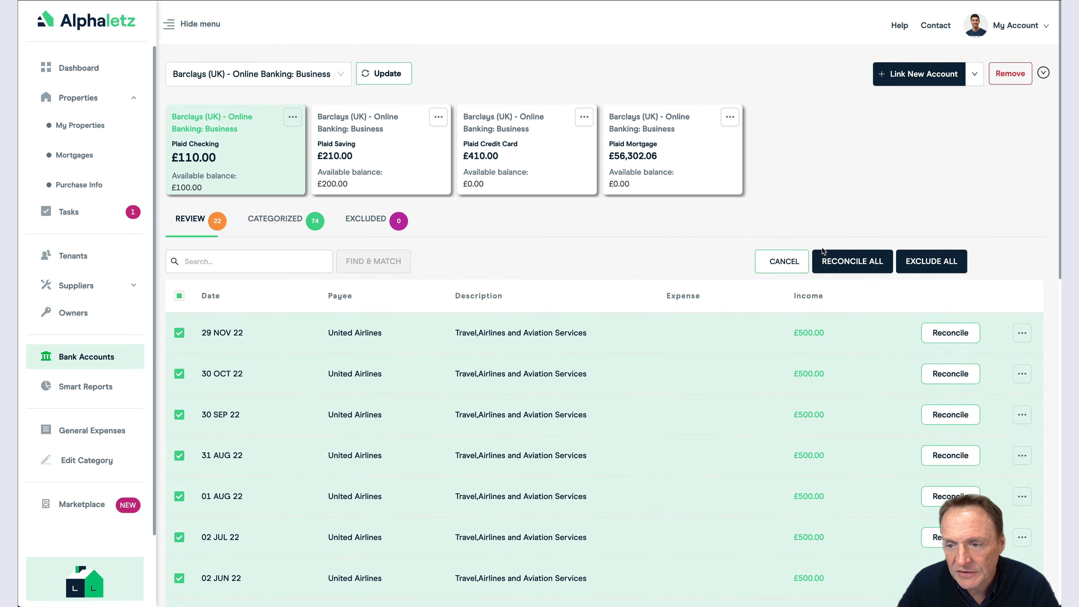
Step: Reconcile all matches to Birmingham Flats, Flat 6, on the 03 SEP 21 - 02 SEP 22 lease
{"action": "left_click", "coordinate": [843, 263]}
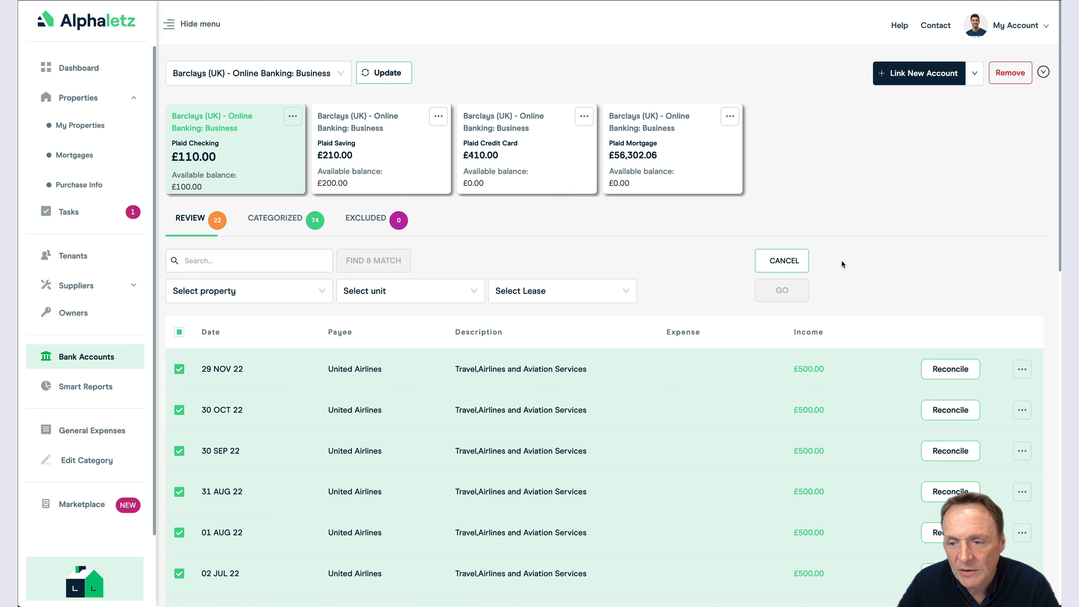
{"action": "left_click", "coordinate": [239, 294]}
{"action": "left_click", "coordinate": [226, 337]}
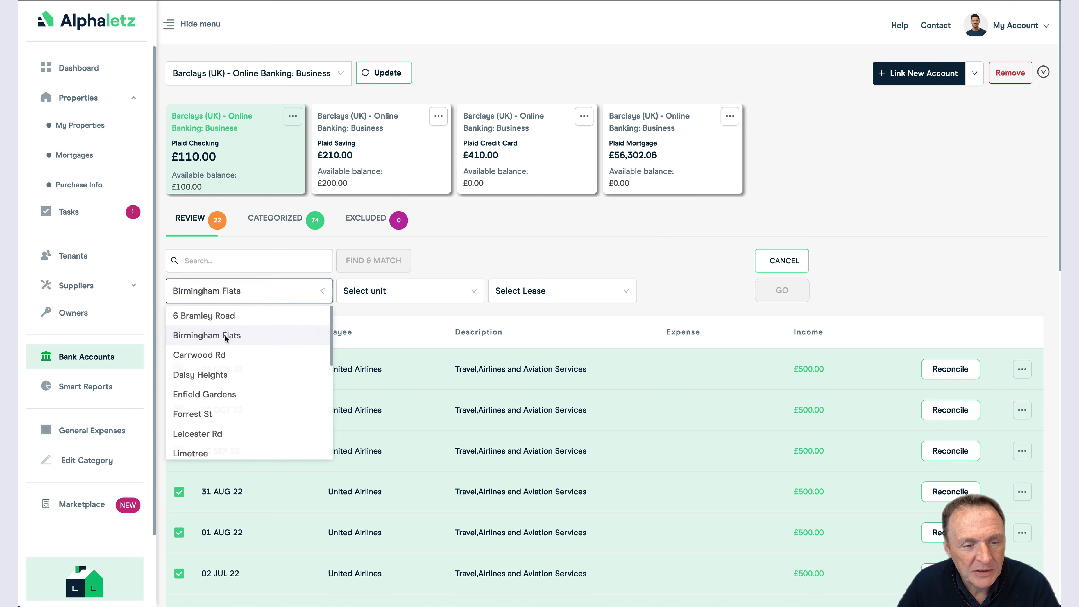
{"action": "left_click", "coordinate": [395, 295]}
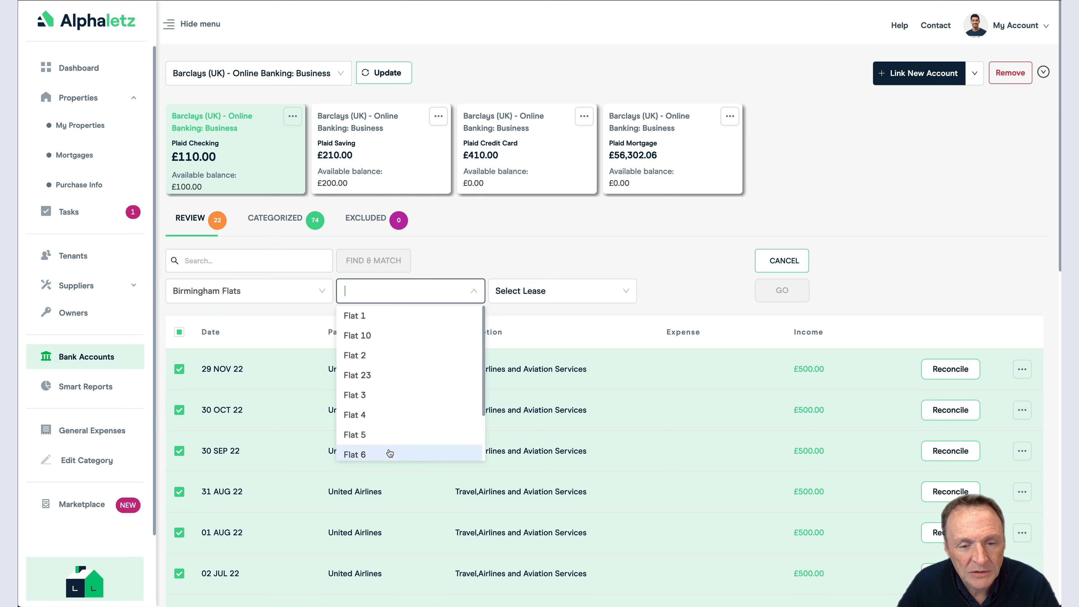
{"action": "left_click", "coordinate": [390, 453]}
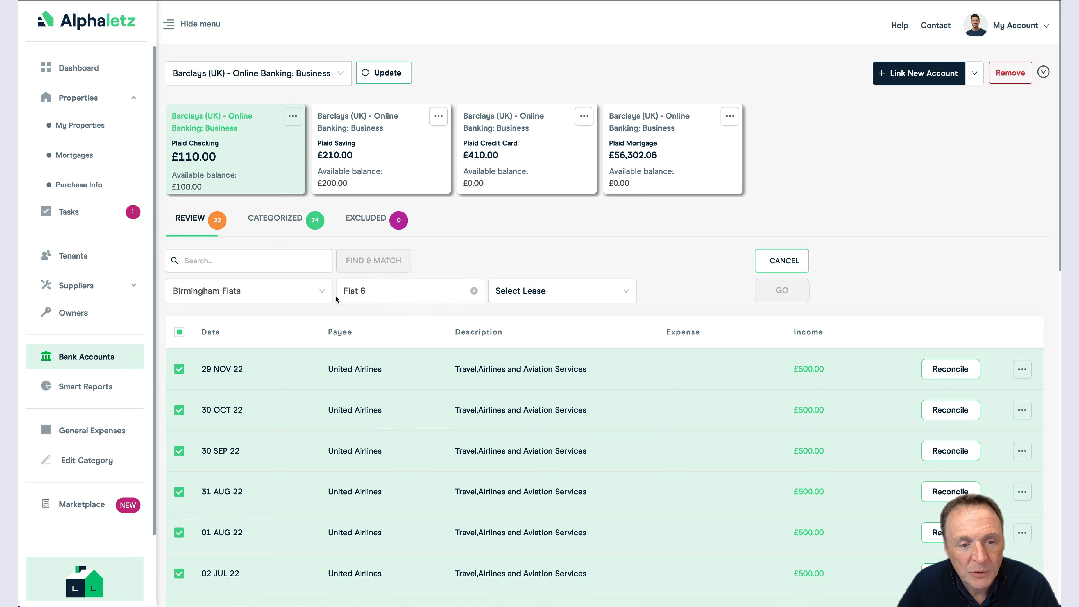
{"action": "left_click", "coordinate": [552, 294]}
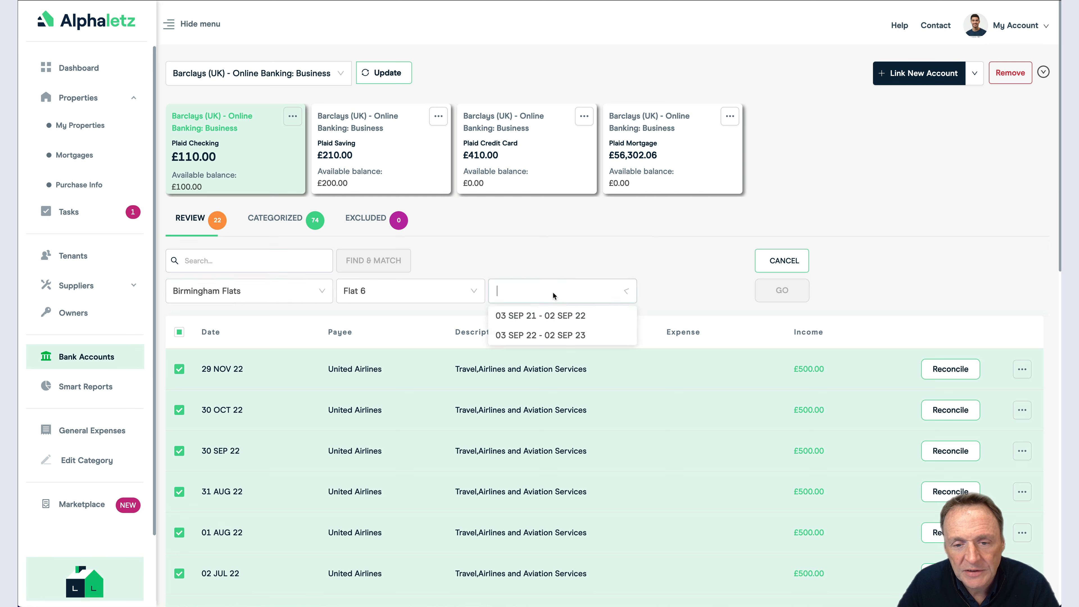
{"action": "left_click", "coordinate": [550, 319]}
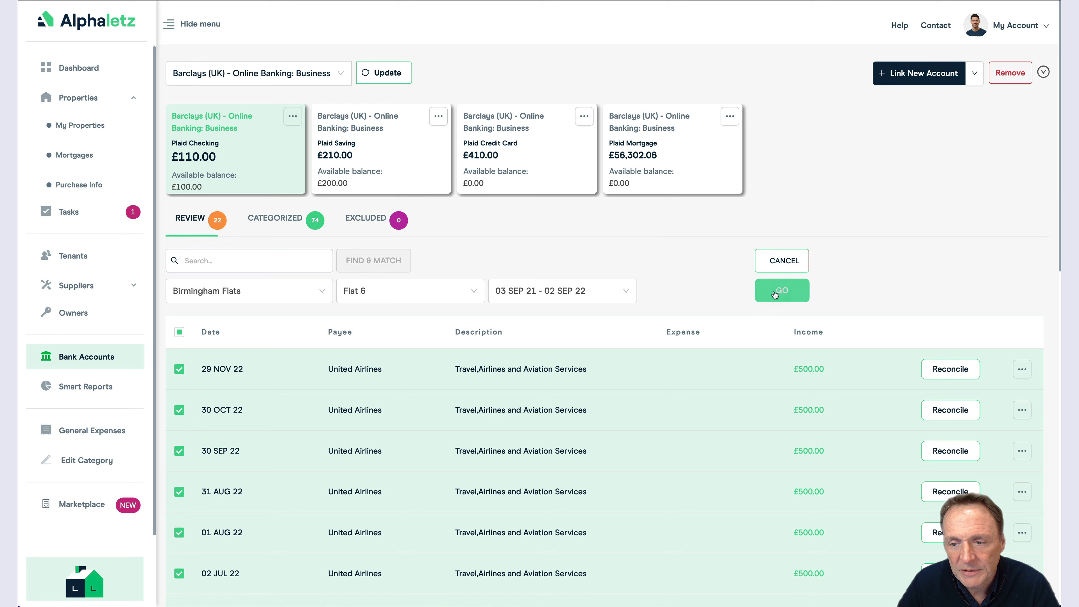
{"action": "left_click", "coordinate": [783, 292]}
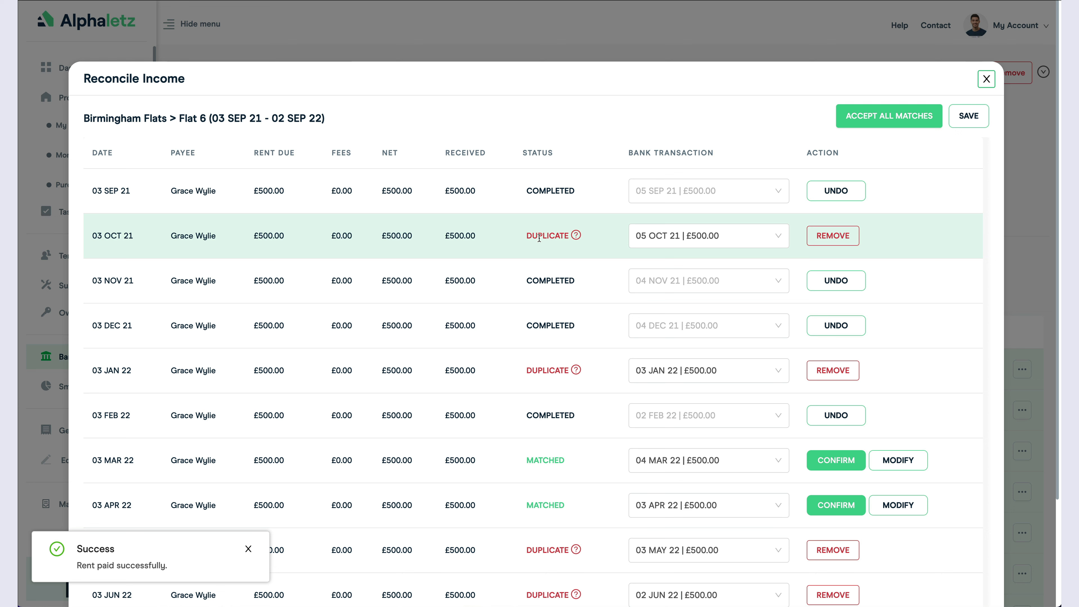
Step: Remove the duplicate 03 OCT 21 and 03 JAN 22 rent matches, then accept all matches
{"action": "left_click", "coordinate": [824, 237]}
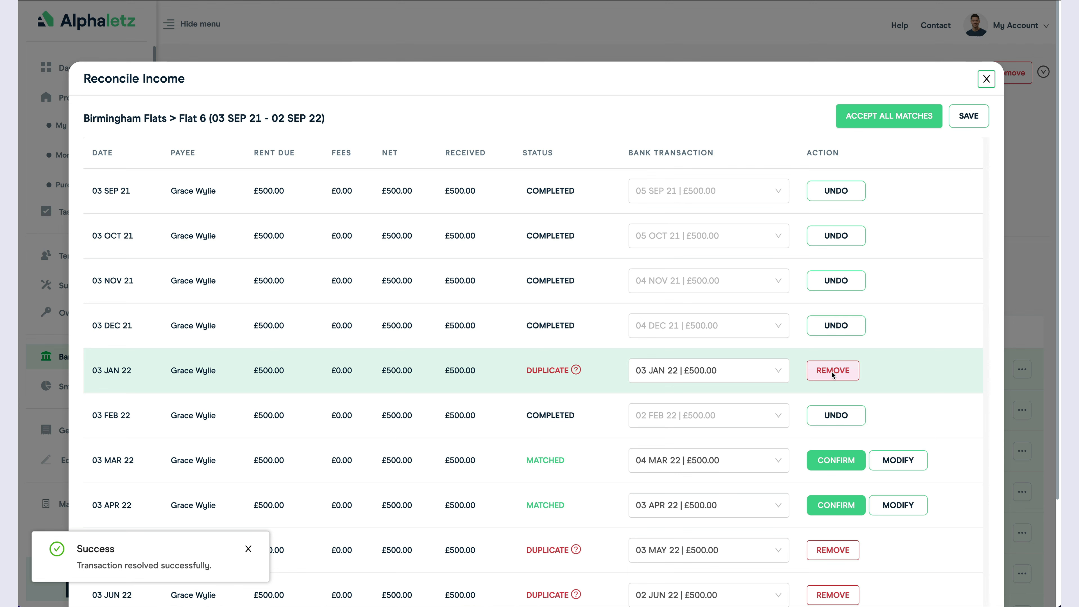
{"action": "left_click", "coordinate": [831, 372]}
{"action": "scroll", "coordinate": [902, 347], "scroll_direction": "down", "scroll_amount": 2}
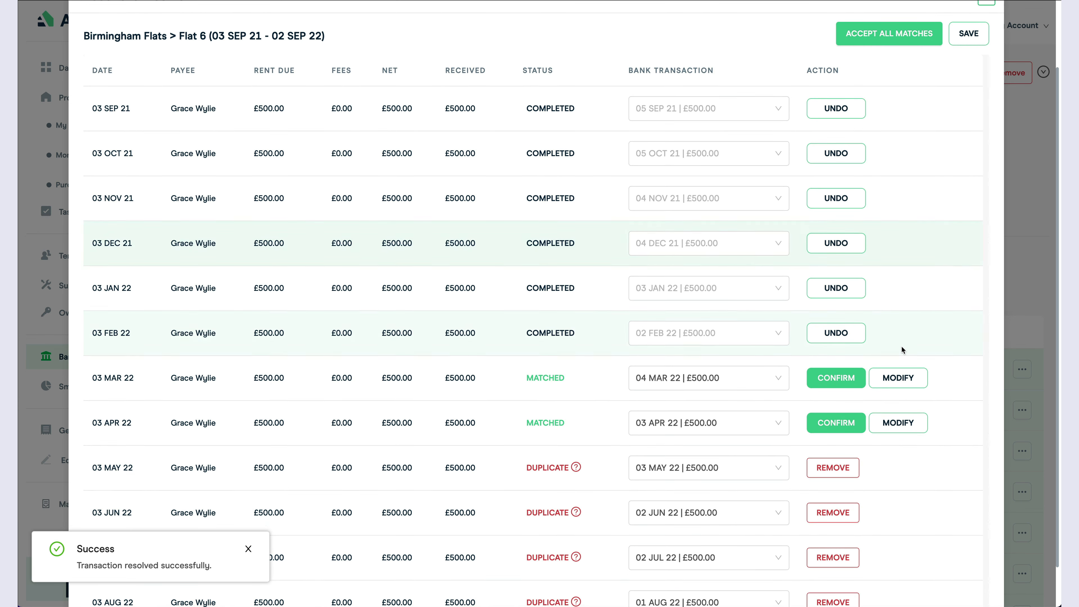
{"action": "scroll", "coordinate": [902, 347], "scroll_direction": "up", "scroll_amount": 2}
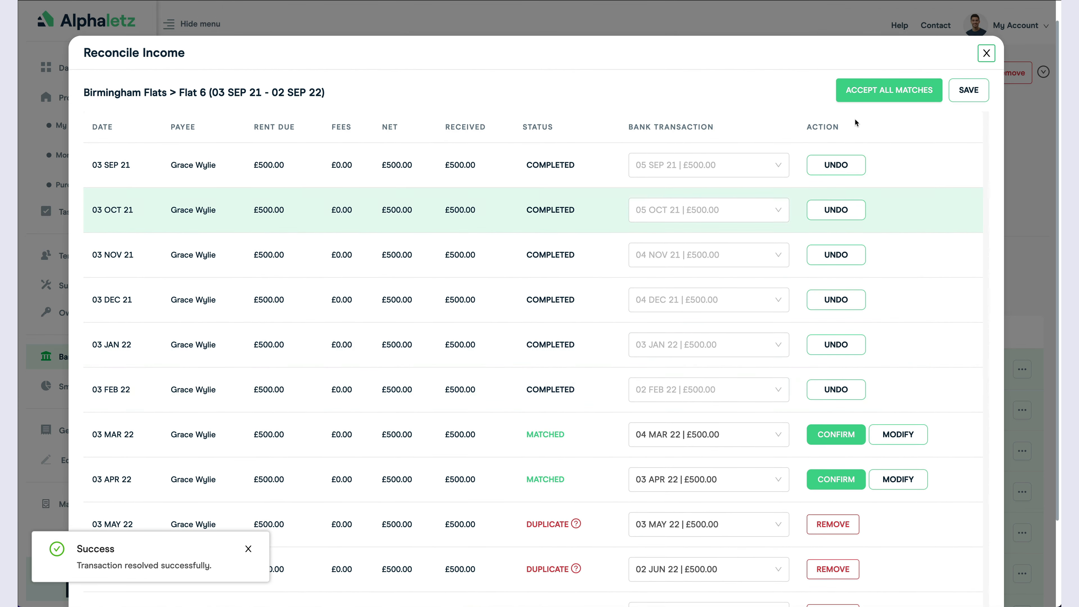
{"action": "left_click", "coordinate": [881, 90]}
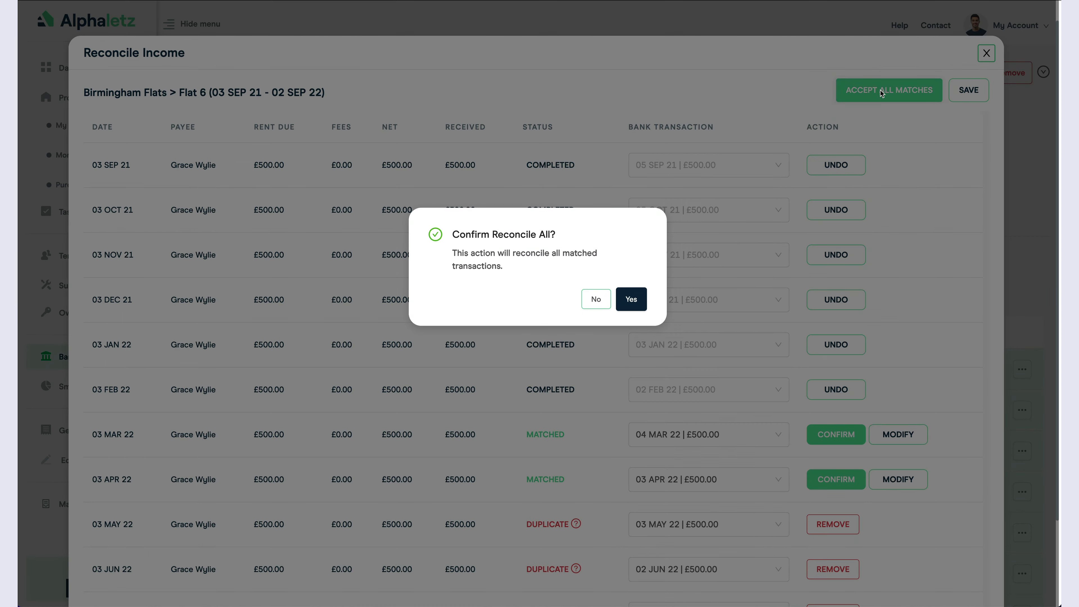
{"action": "left_click", "coordinate": [631, 299]}
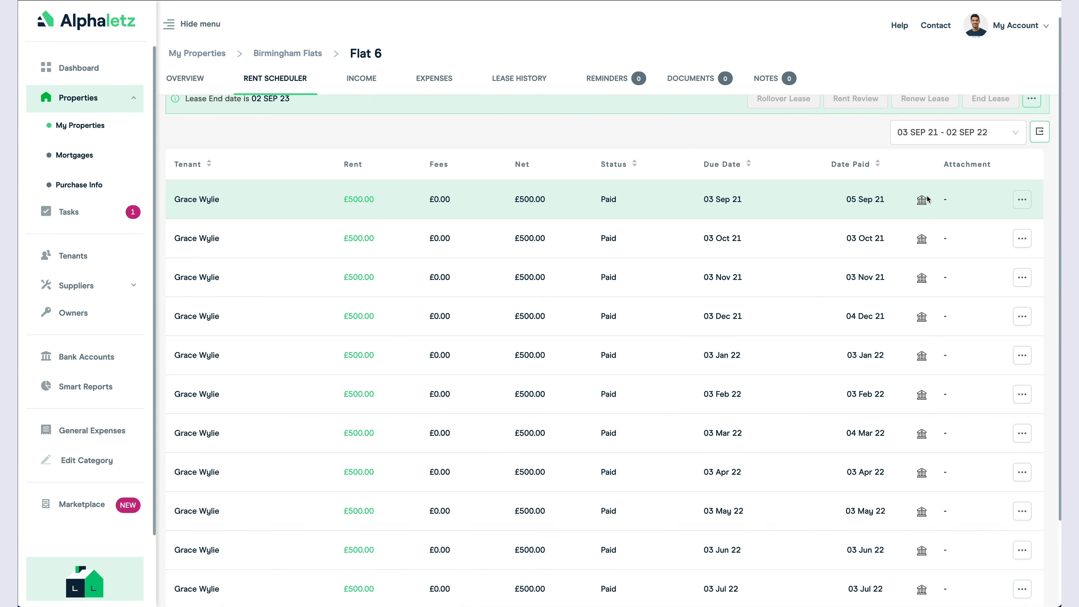
Step: Scroll the Flat 6 Rent Scheduler down and back up to review it
{"action": "scroll", "coordinate": [920, 204], "scroll_direction": "down", "scroll_amount": 2}
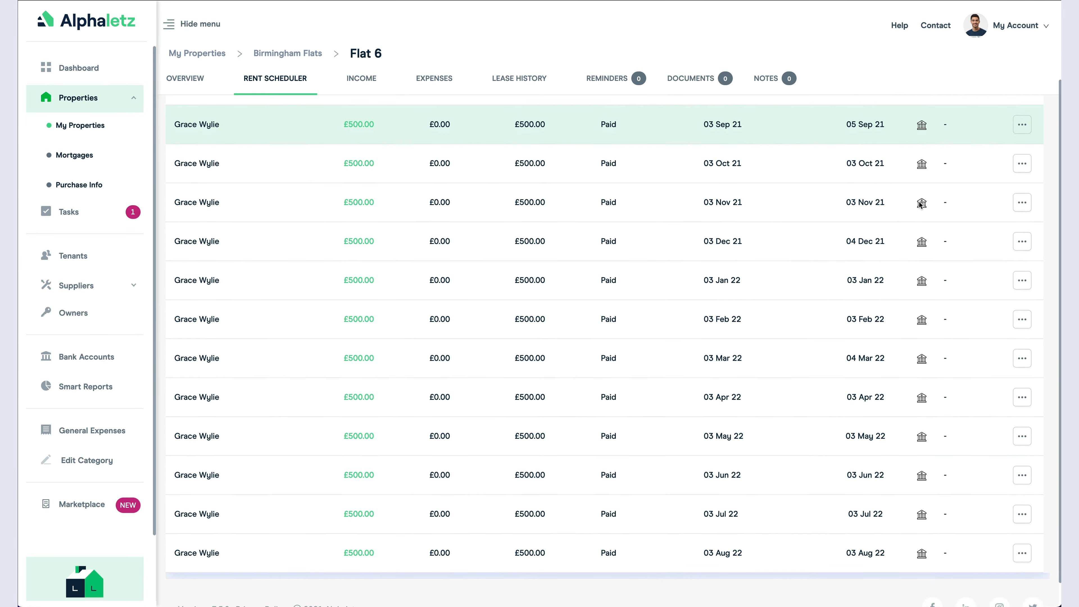
{"action": "scroll", "coordinate": [920, 206], "scroll_direction": "up", "scroll_amount": 2}
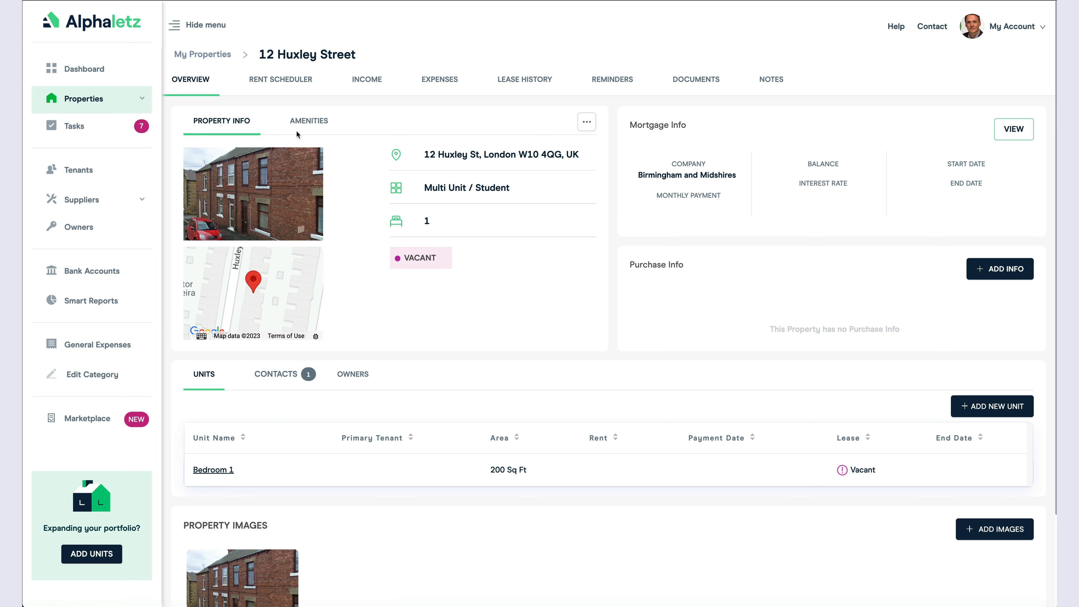
Step: Add a Bedroom 1 lease with a primary tenant, 12 months from 01-12-2022, rent 2000
{"action": "left_click", "coordinate": [275, 82]}
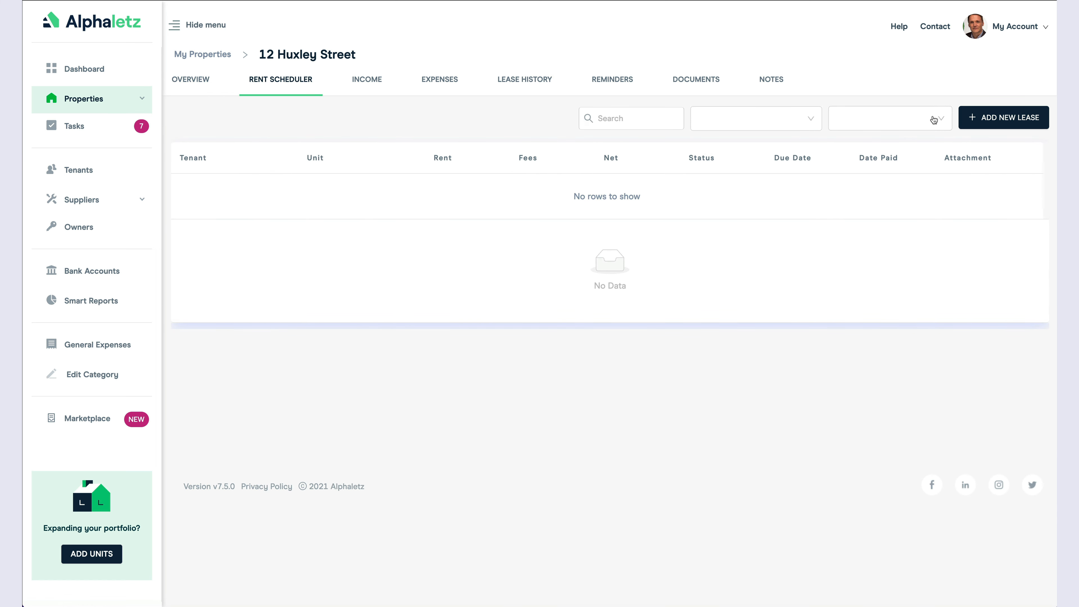
{"action": "left_click", "coordinate": [993, 120]}
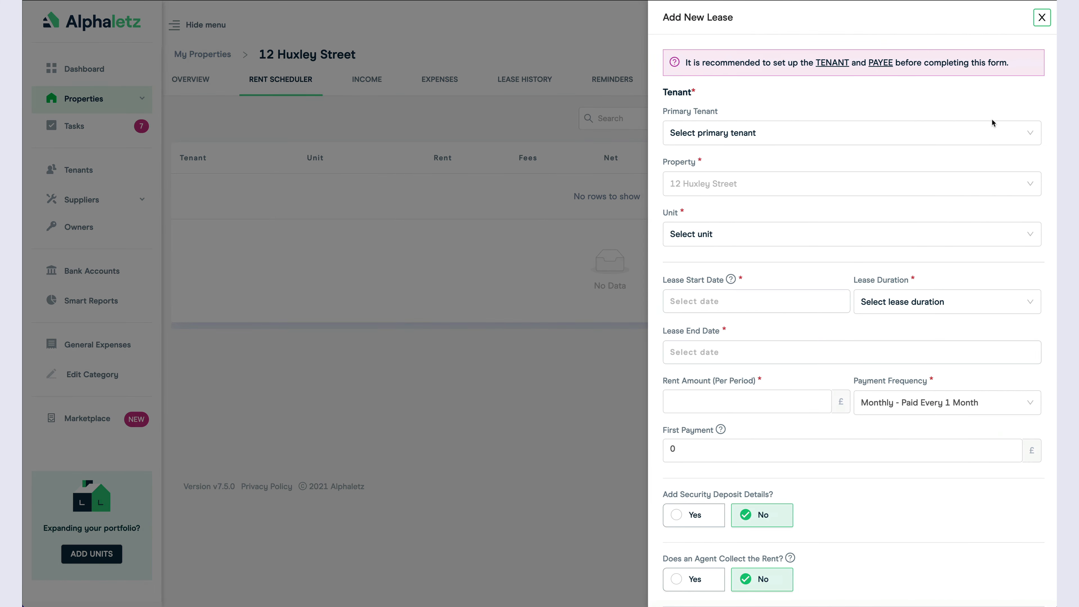
{"action": "left_click", "coordinate": [738, 137]}
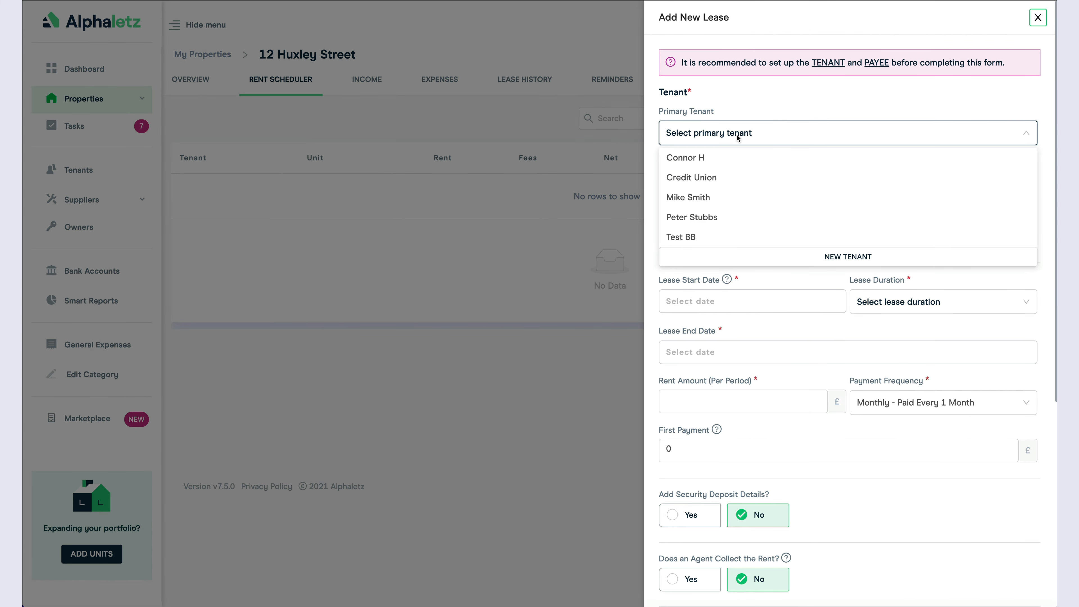
{"action": "left_click", "coordinate": [700, 218]}
{"action": "left_click", "coordinate": [719, 235]}
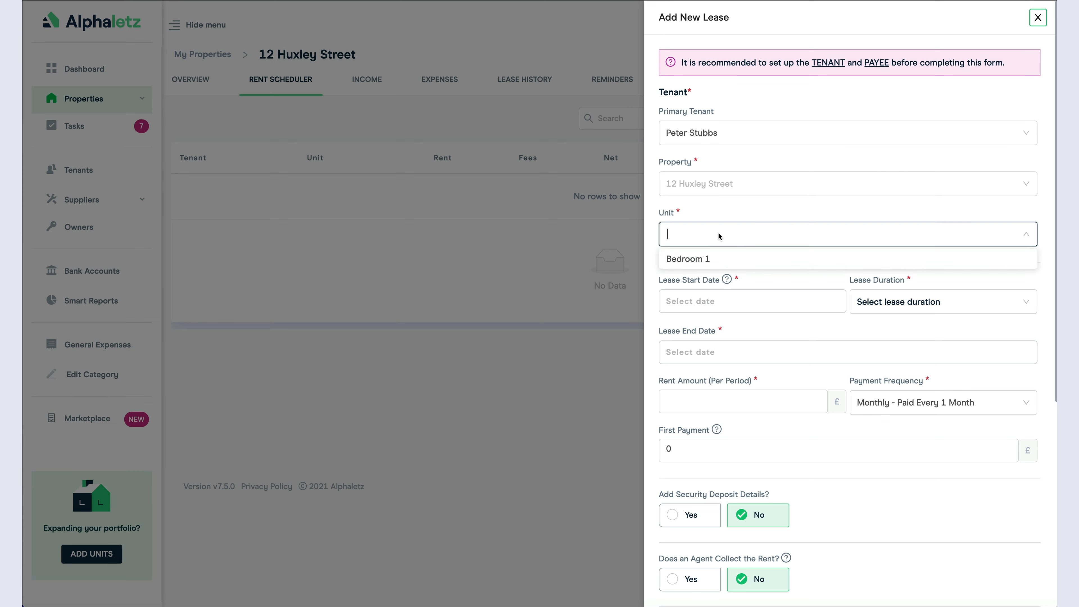
{"action": "left_click", "coordinate": [718, 260]}
{"action": "type", "text": "2000"}
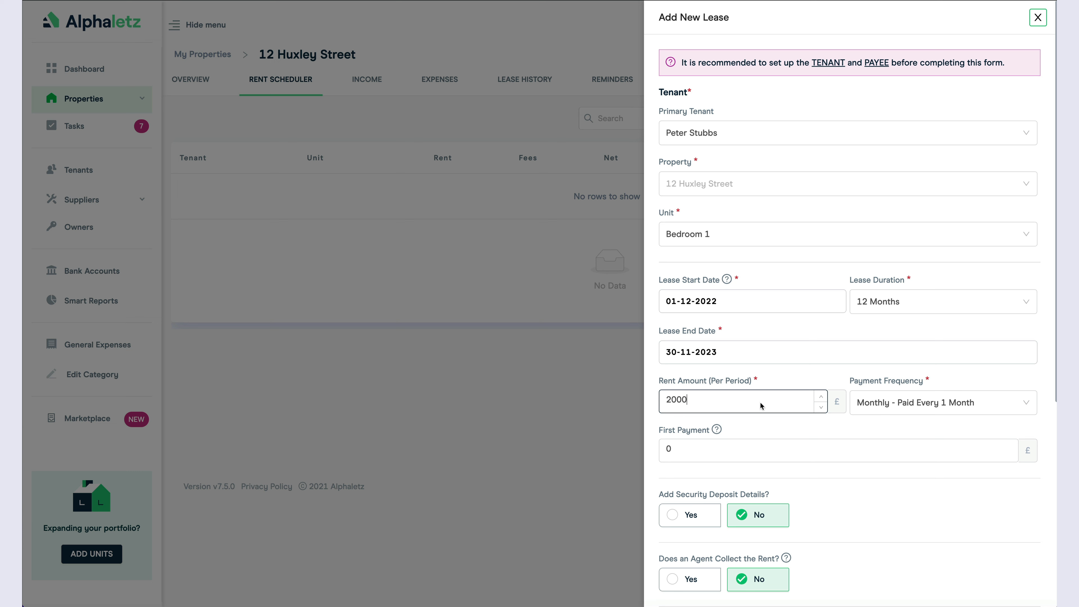
{"action": "left_click", "coordinate": [898, 404]}
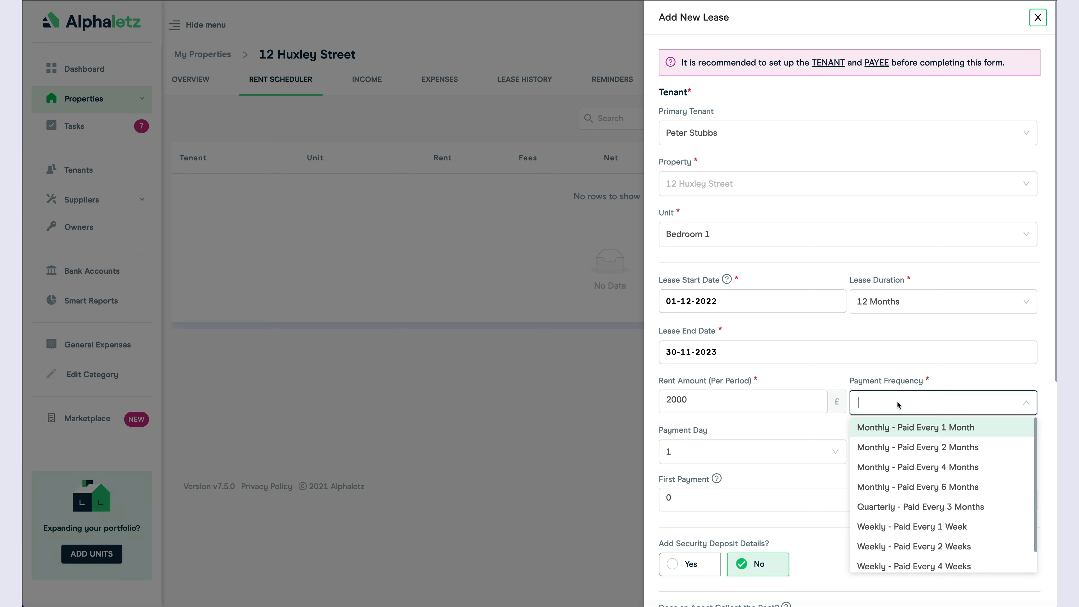
Step: Set the lease's payment frequency to Monthly - Paid Every 4 Months
{"action": "scroll", "coordinate": [911, 482], "scroll_direction": "down", "scroll_amount": 1}
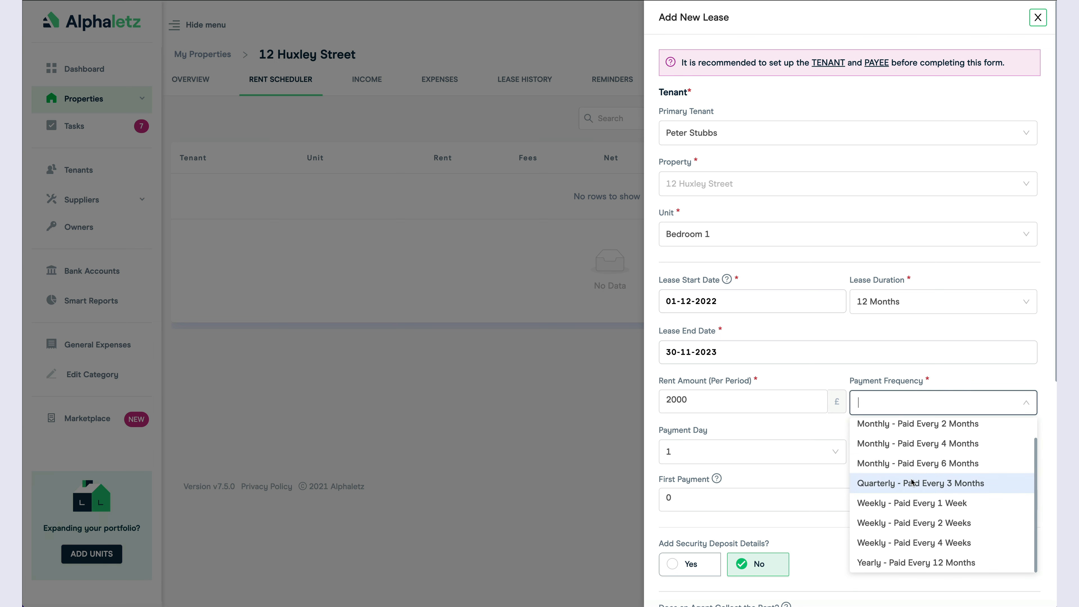
{"action": "scroll", "coordinate": [912, 481], "scroll_direction": "up", "scroll_amount": 1}
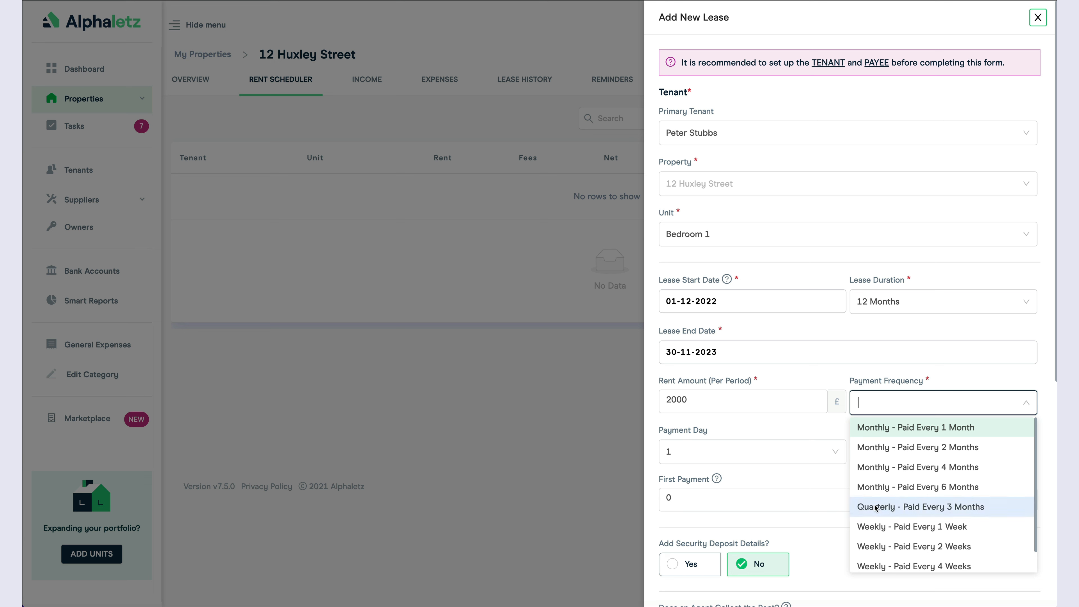
{"action": "scroll", "coordinate": [877, 531], "scroll_direction": "down", "scroll_amount": 1}
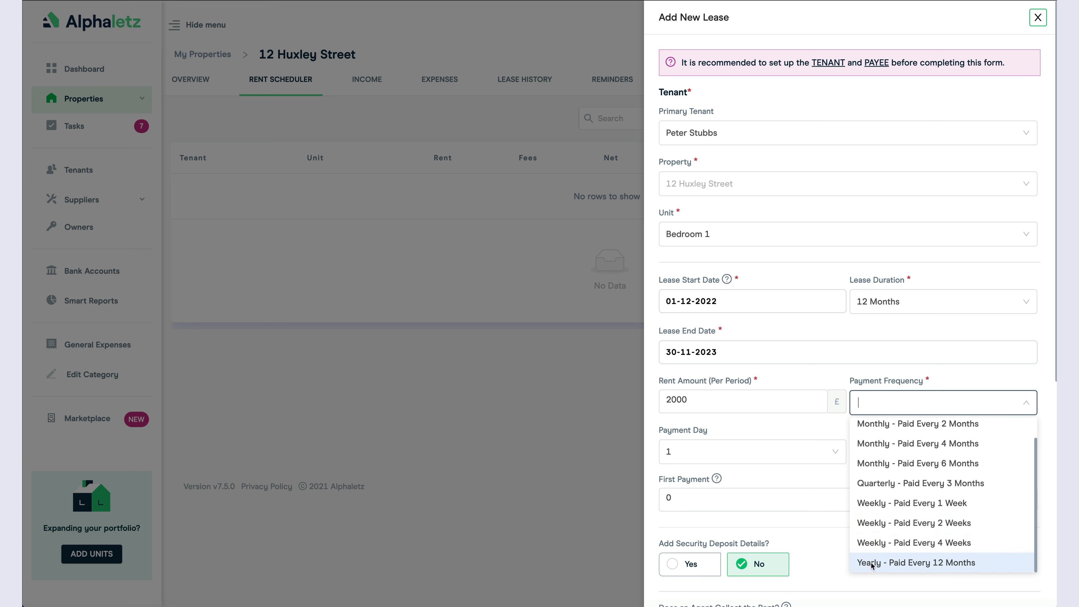
{"action": "scroll", "coordinate": [888, 468], "scroll_direction": "up", "scroll_amount": 1}
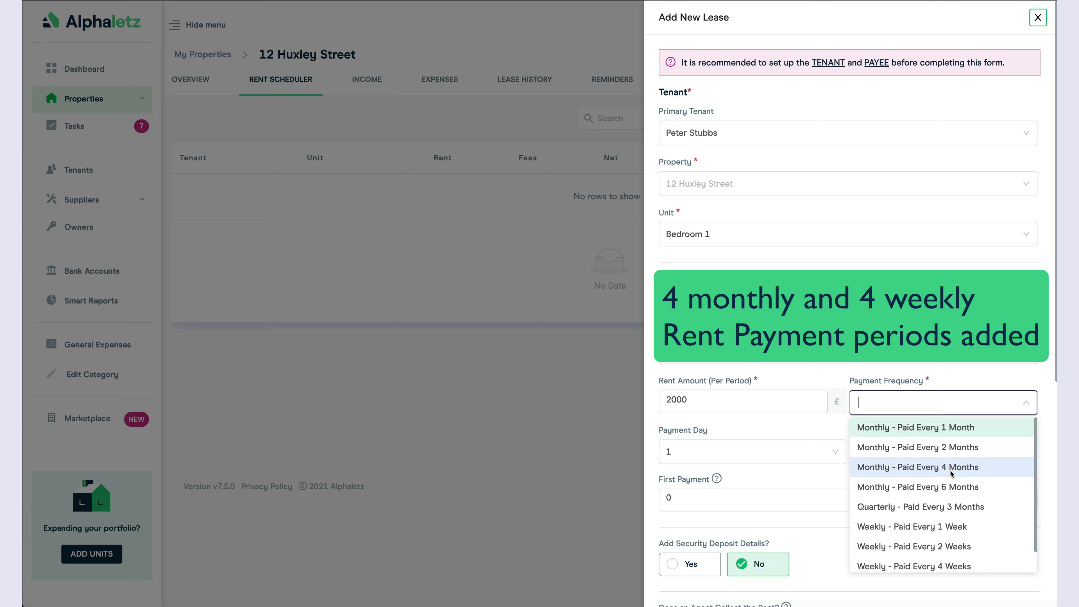
{"action": "scroll", "coordinate": [951, 472], "scroll_direction": "down", "scroll_amount": 1}
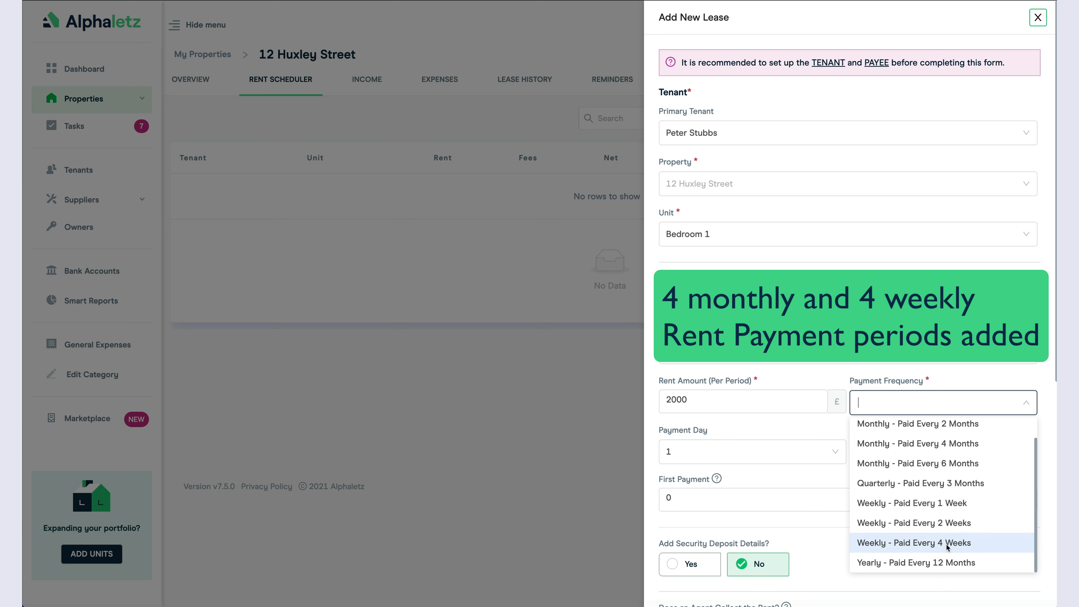
{"action": "left_click", "coordinate": [916, 444]}
Step: Have Dexters Estate Agents Support collect the rent, deducting 200, and save the lease
{"action": "left_click", "coordinate": [687, 400]}
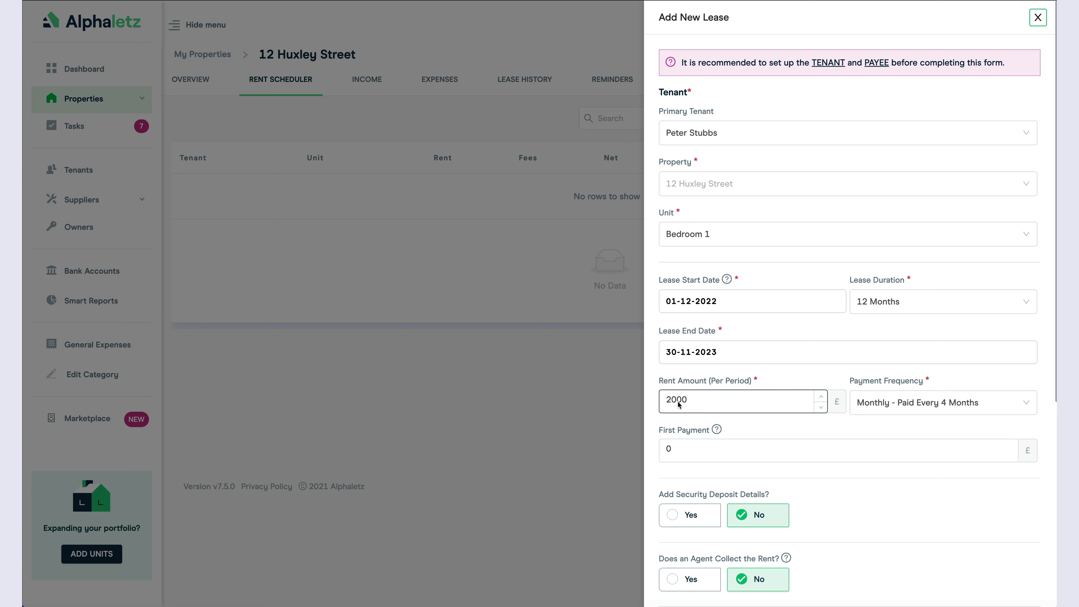
{"action": "left_click", "coordinate": [869, 442]}
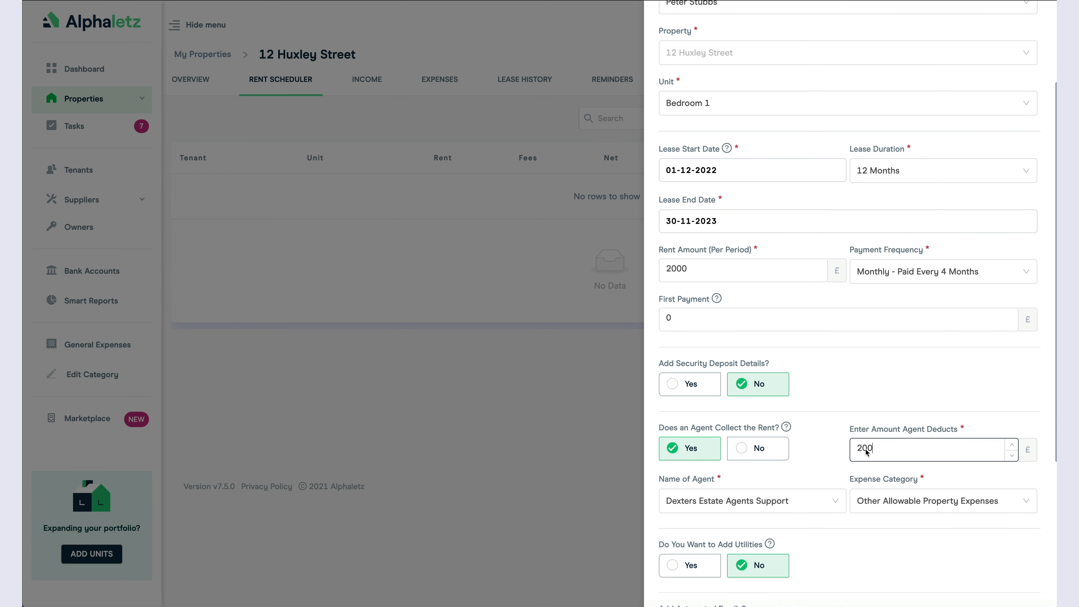
{"action": "scroll", "coordinate": [878, 453], "scroll_direction": "down", "scroll_amount": 5}
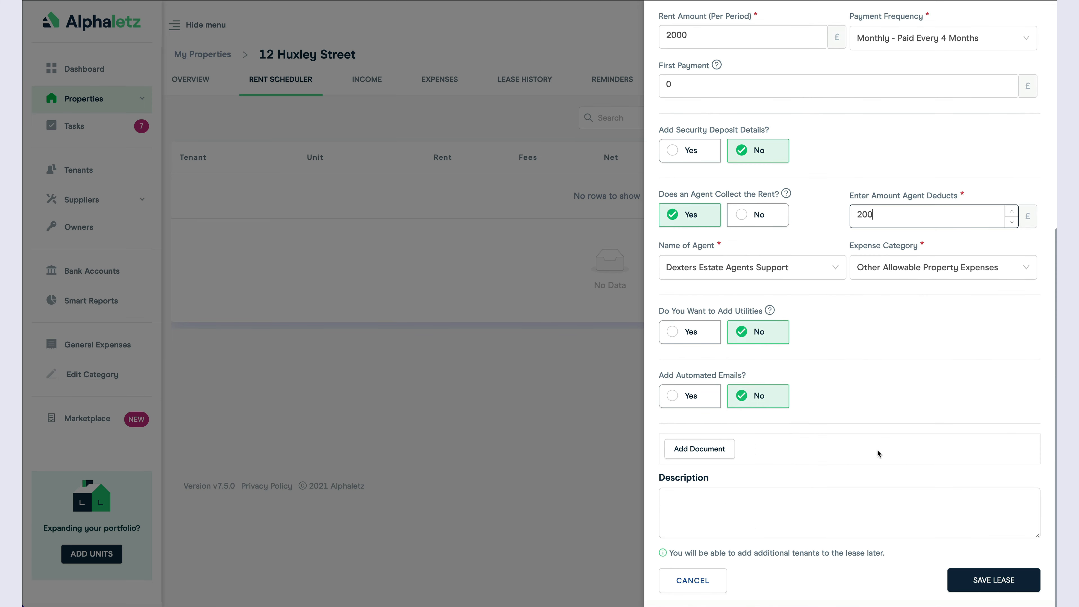
{"action": "left_click", "coordinate": [987, 581]}
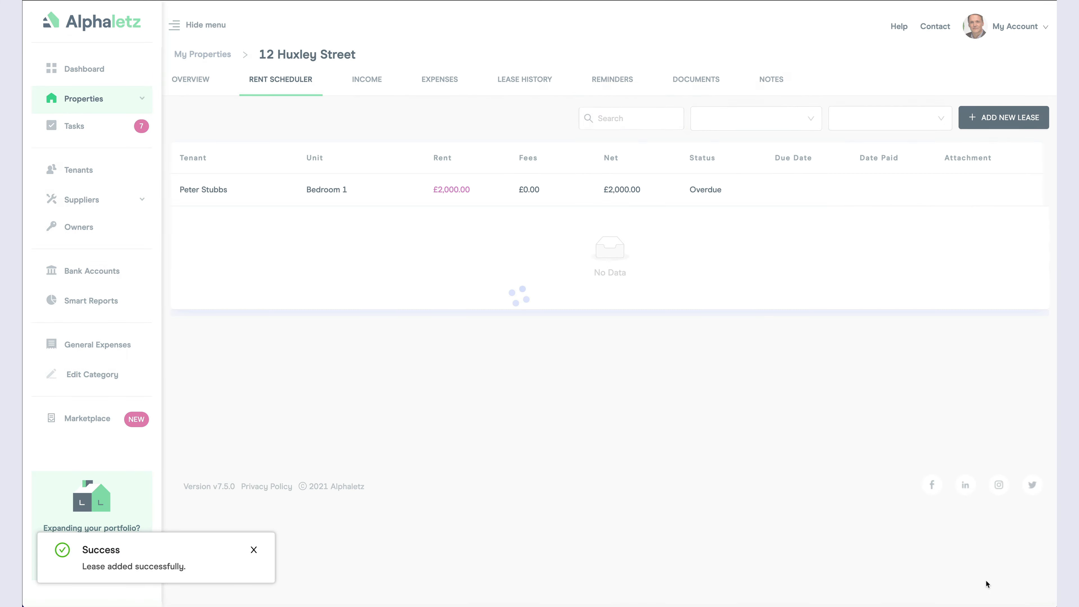